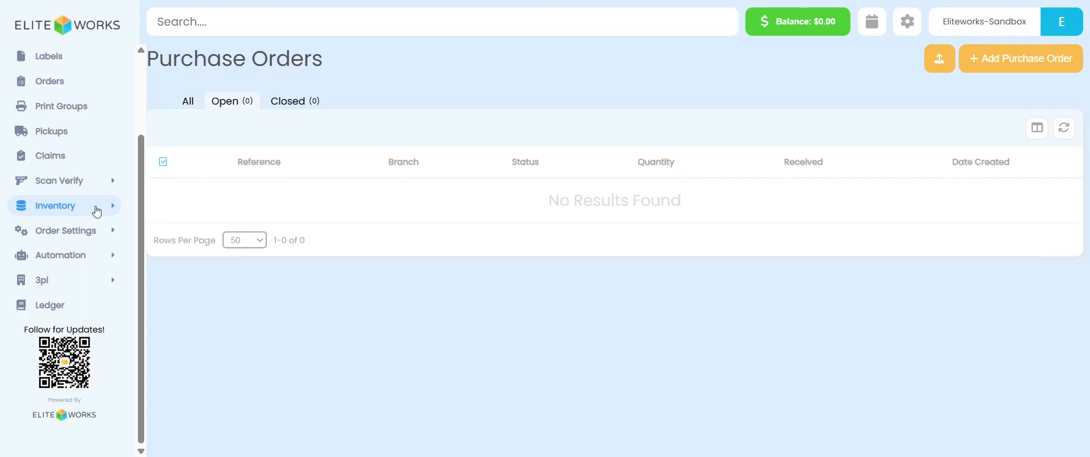
Step: Import purchase orders from the file Eltieworks - Sheet1.csv into the Warehouse A branch
left_click(99, 208)
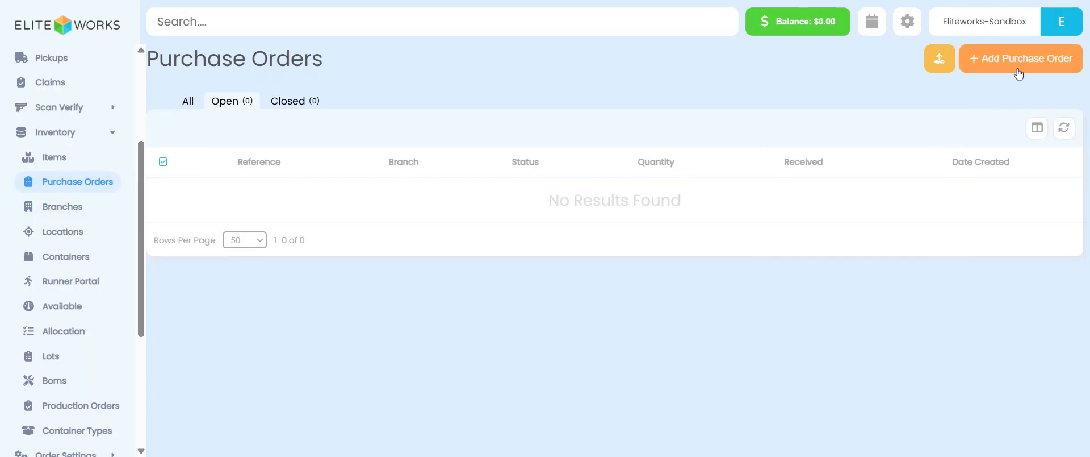
left_click(940, 63)
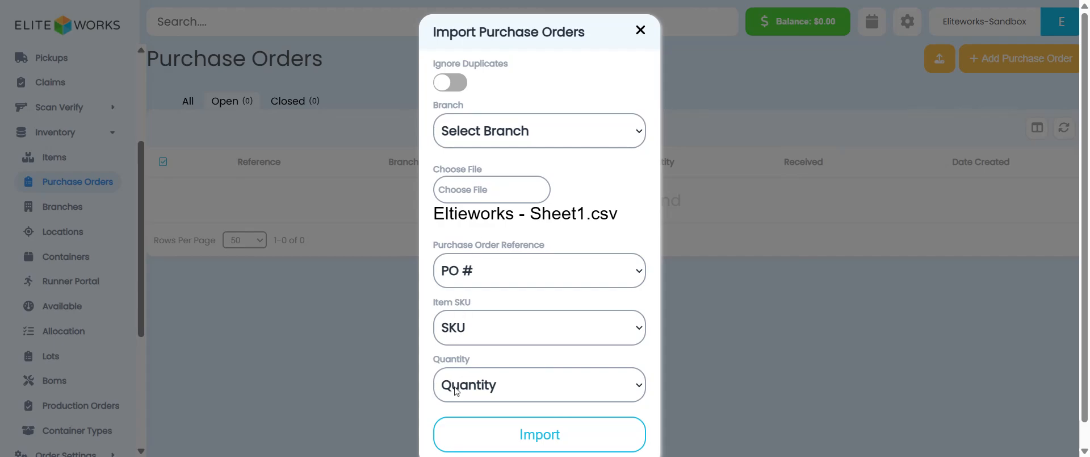
scroll(464, 246, "down", 1)
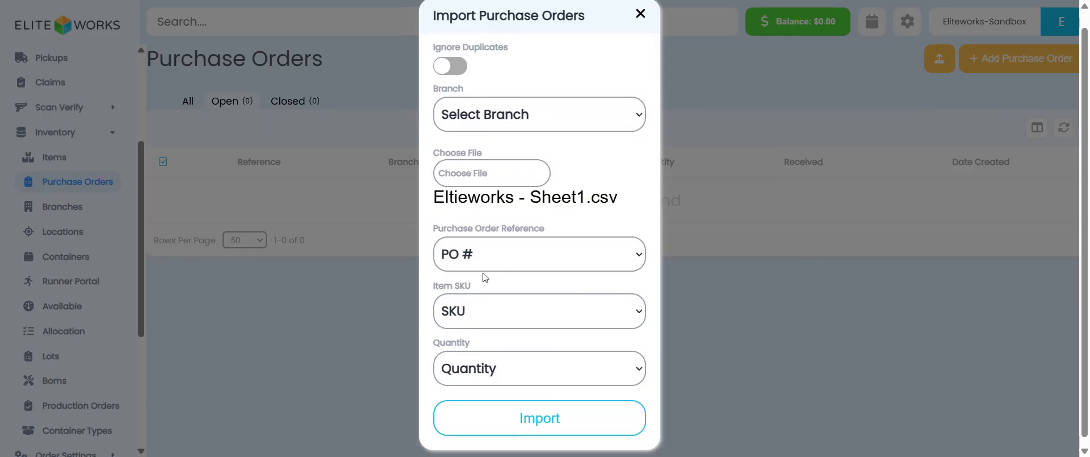
left_click(523, 115)
left_click(510, 138)
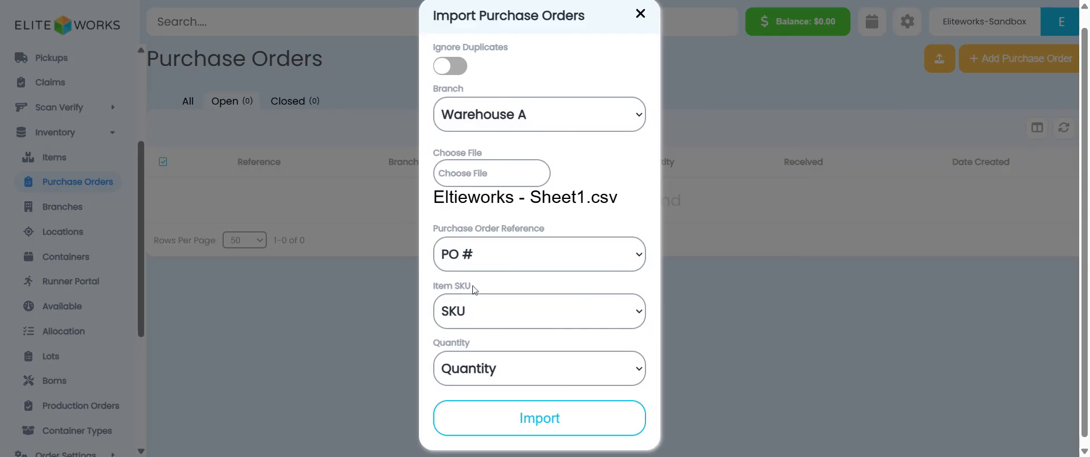
left_click(532, 435)
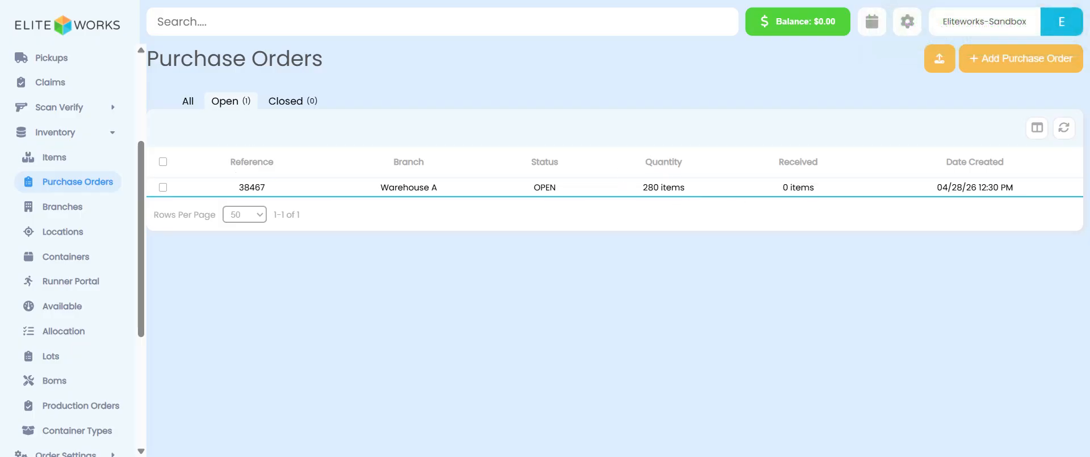
Step: Open purchase order 38467 and review its list of items and quantities
left_click(400, 192)
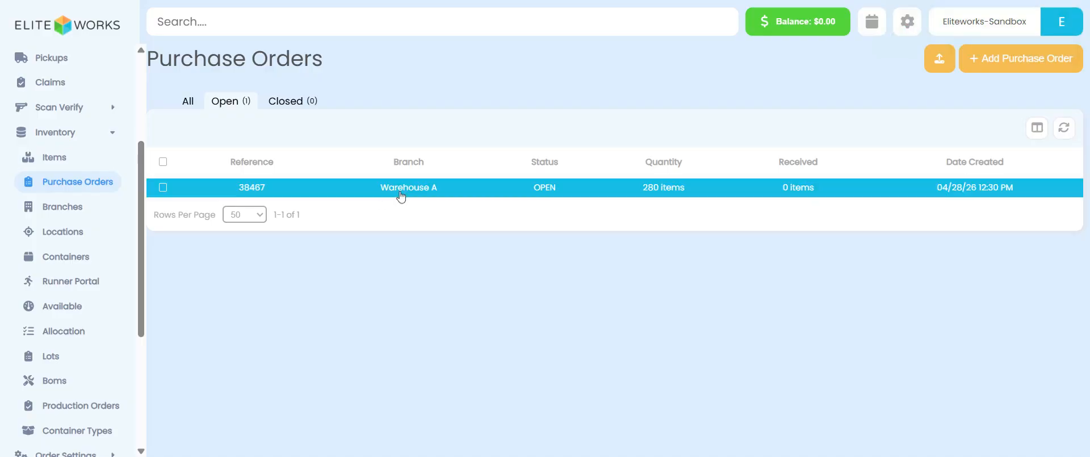
scroll(774, 337, "down", 3)
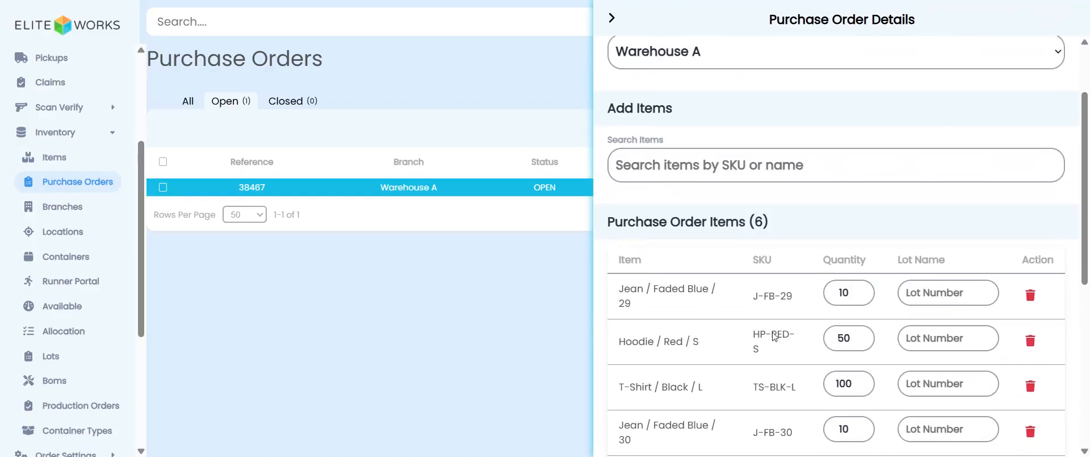
scroll(737, 145, "down", 2)
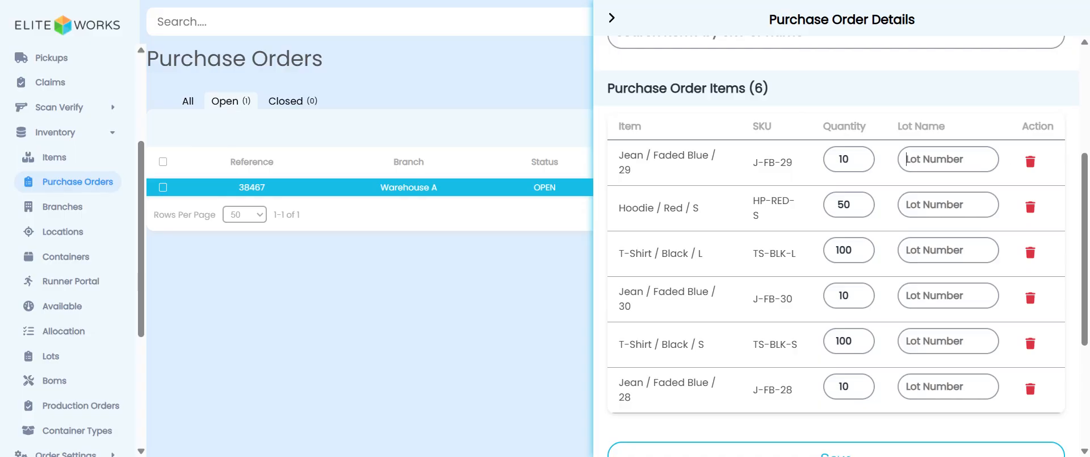
scroll(852, 97, "down", 4)
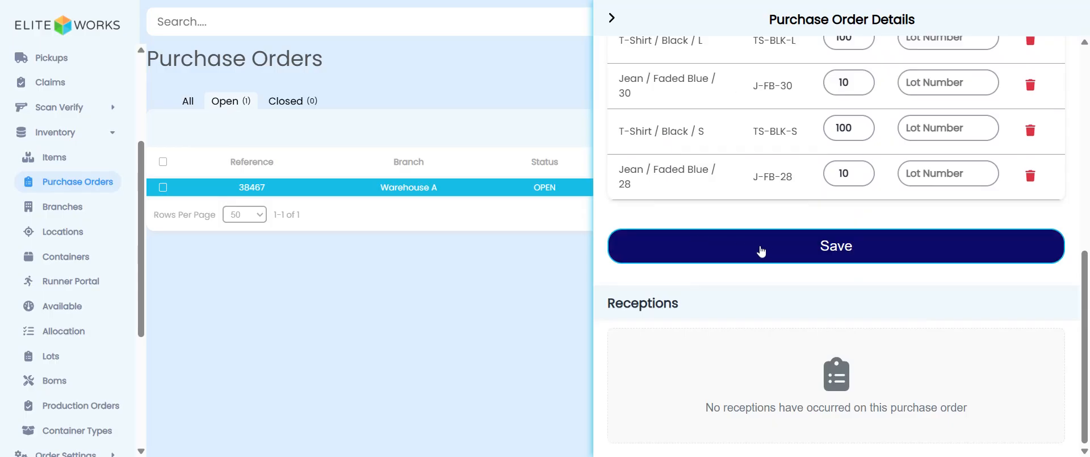
left_click(611, 21)
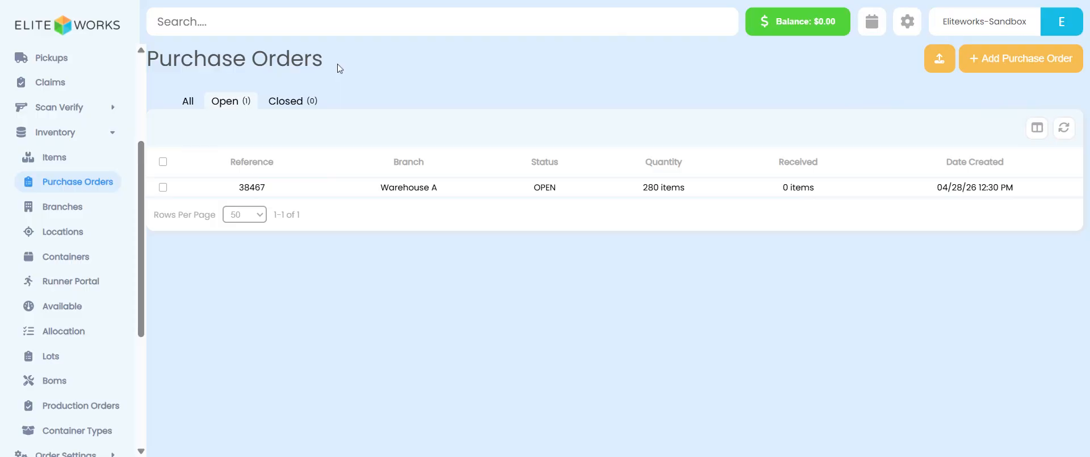
Step: Start receiving purchase order 38467 and record 50 received units of HP-RED-S
left_click(163, 187)
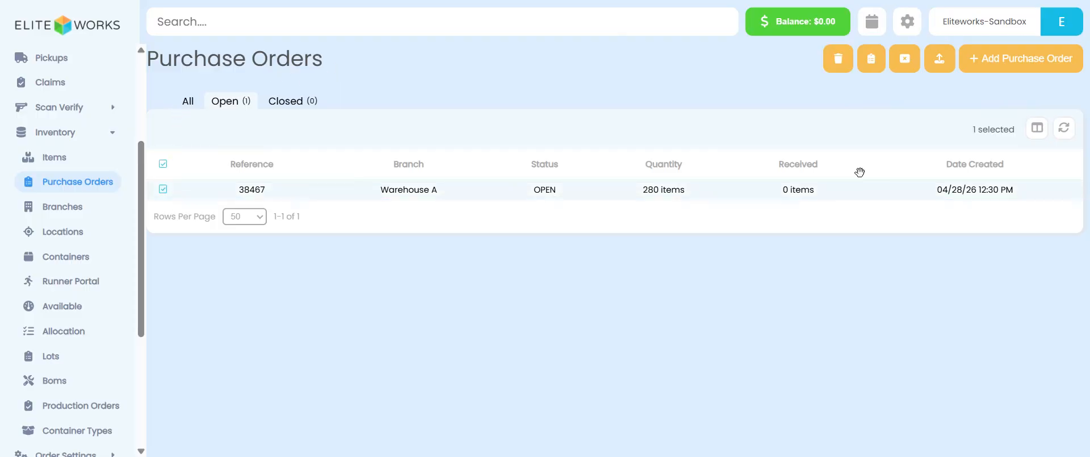
left_click(872, 60)
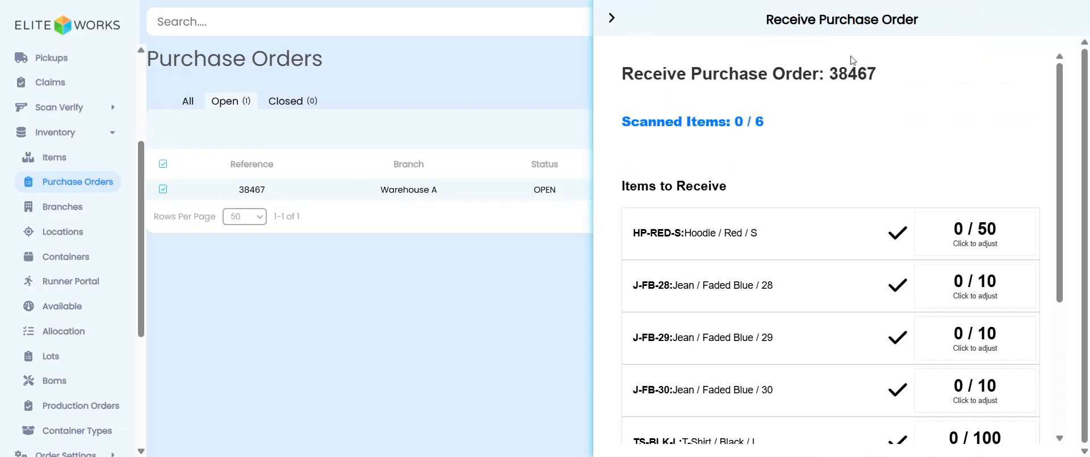
scroll(812, 293, "down", 1)
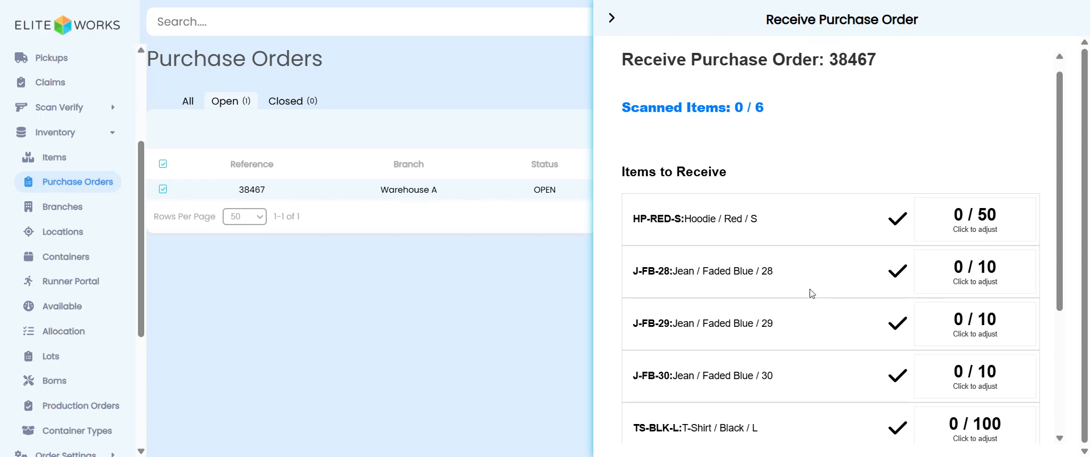
scroll(812, 293, "down", 1)
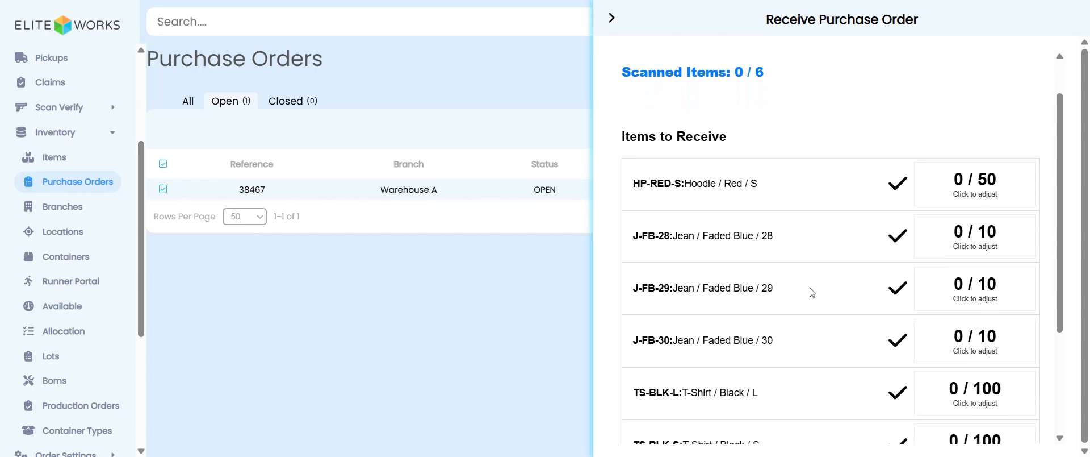
left_click(986, 187)
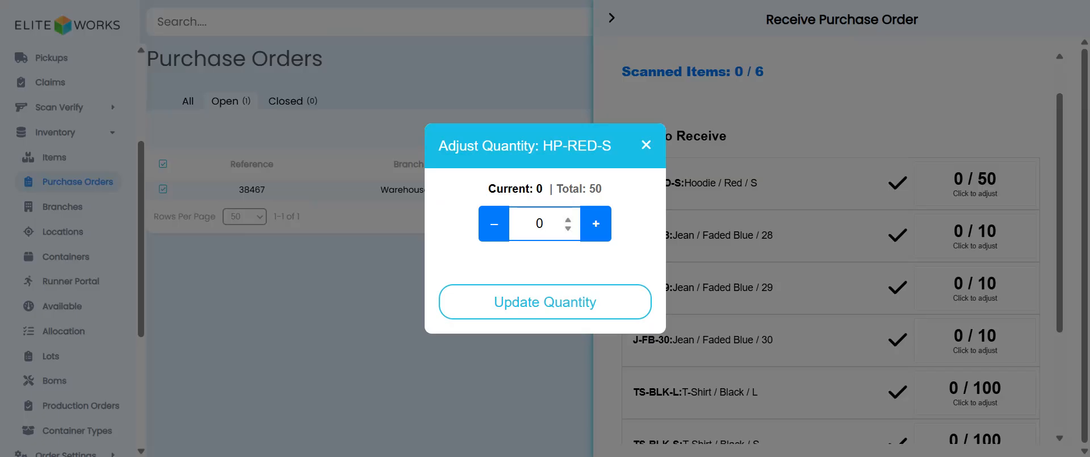
type("50")
left_click(523, 305)
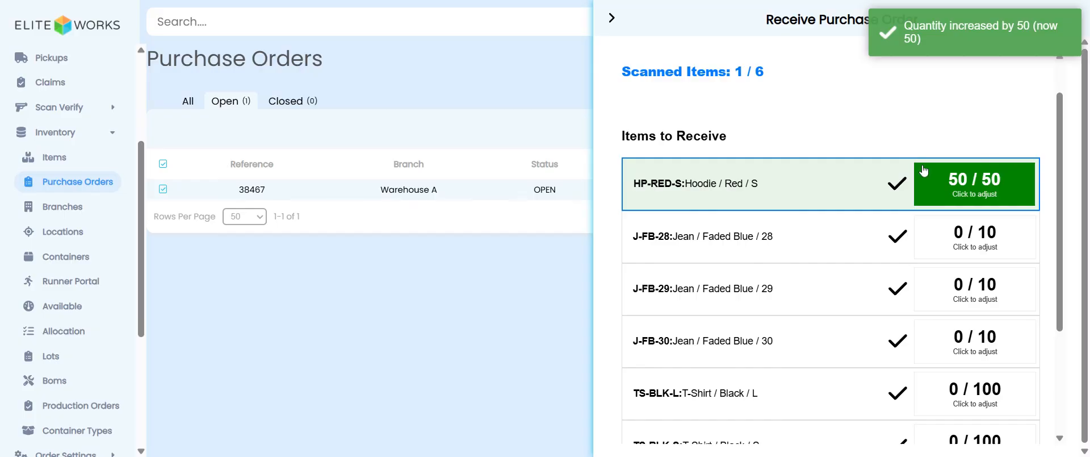
Step: Record 5 received units of J-FB-28
left_click(967, 243)
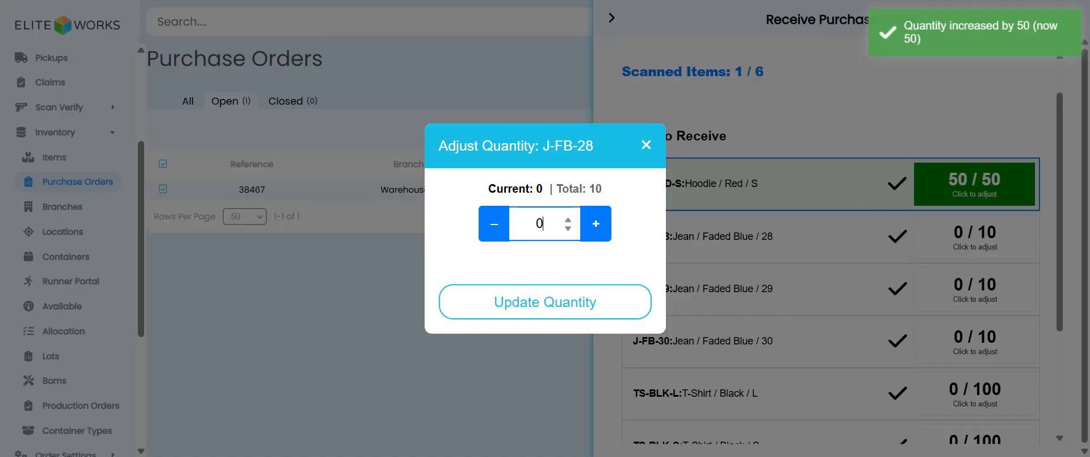
type("5")
left_click(530, 314)
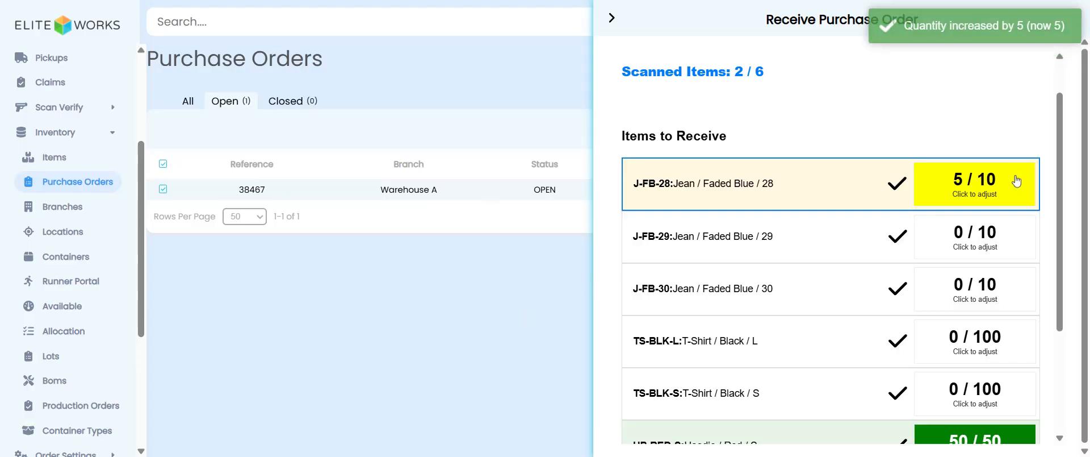
Step: Record 11 received units of J-FB-29, confirming the quantity above the expected amount
left_click(951, 245)
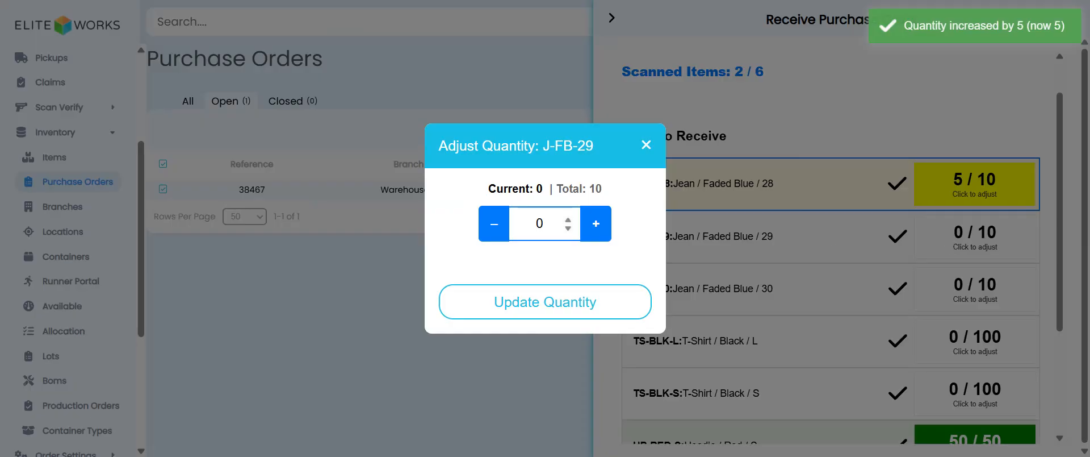
type("11")
left_click(542, 290)
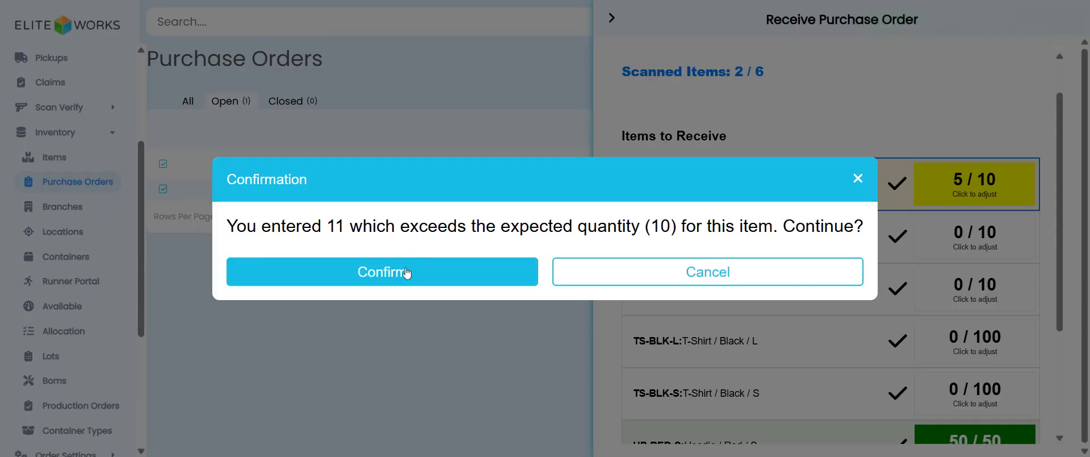
left_click(412, 272)
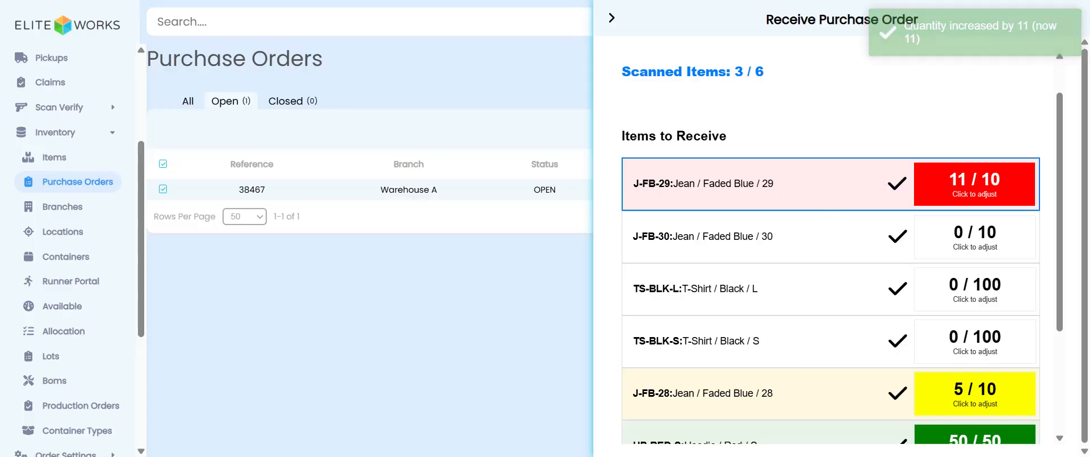
Step: Accept the purchase order reception
scroll(841, 251, "down", 1)
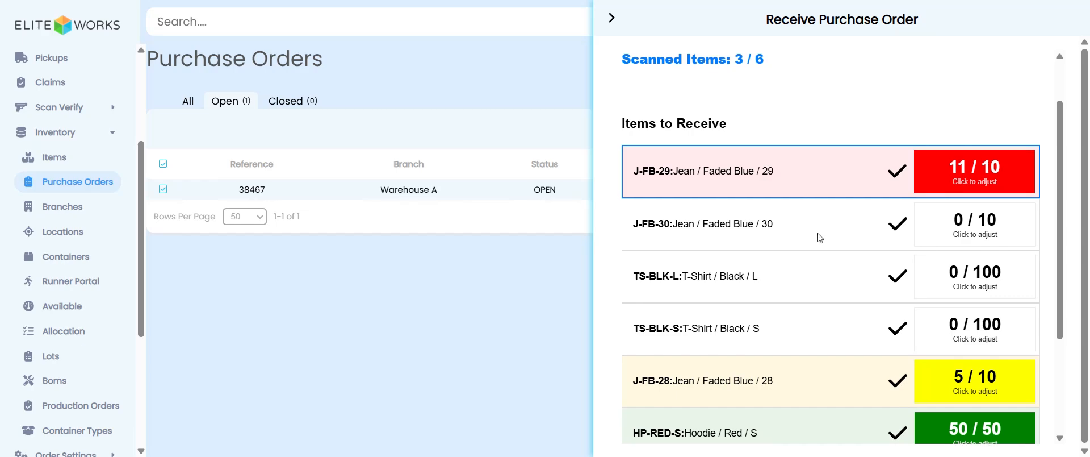
scroll(785, 208, "down", 2)
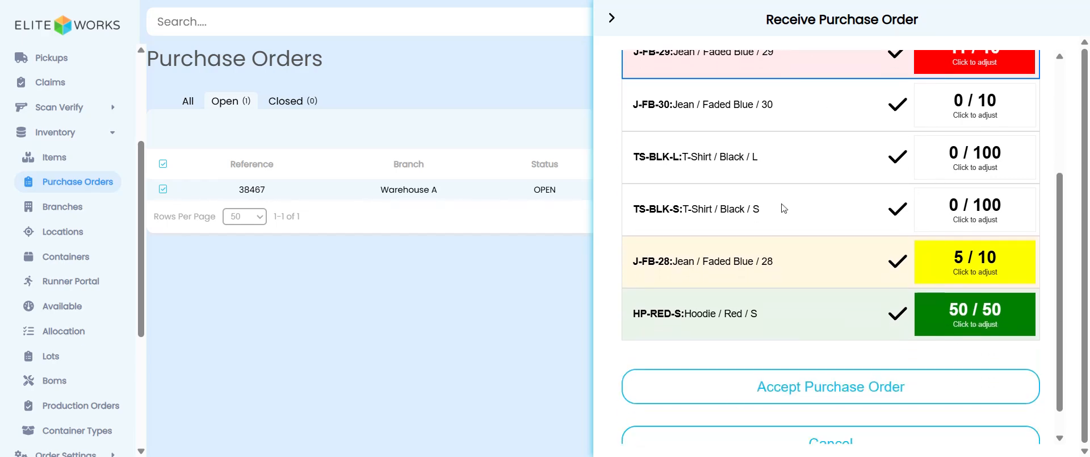
left_click(834, 392)
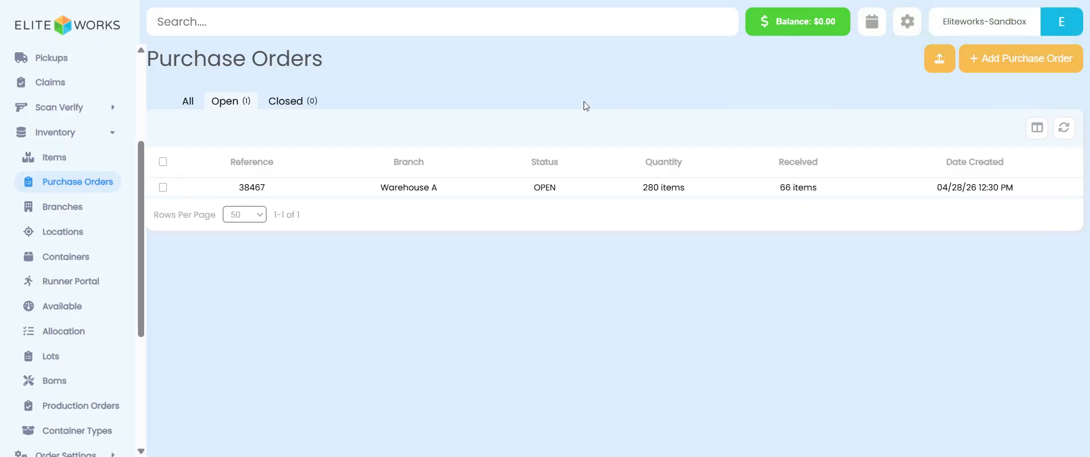
Step: Open purchase order 38467 and review its recorded reception
left_click(408, 191)
scroll(841, 244, "down", 12)
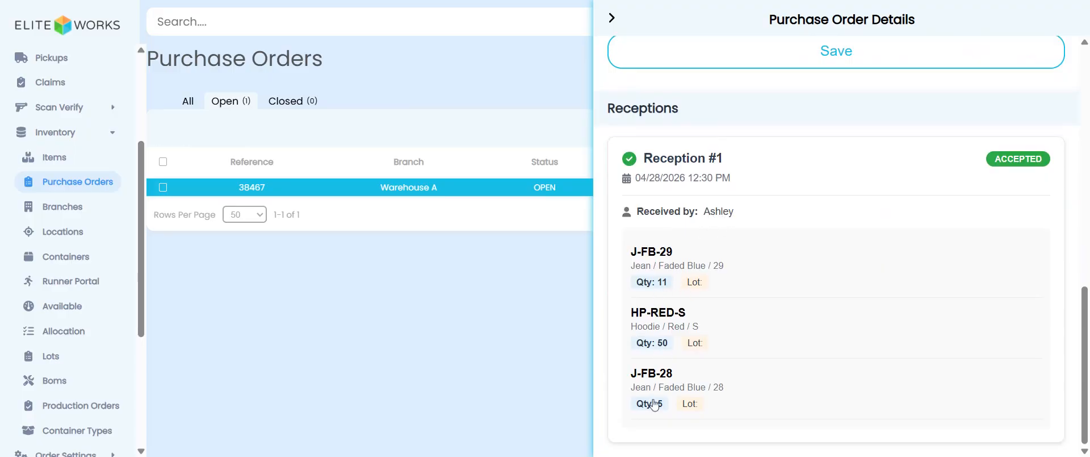
left_click(613, 21)
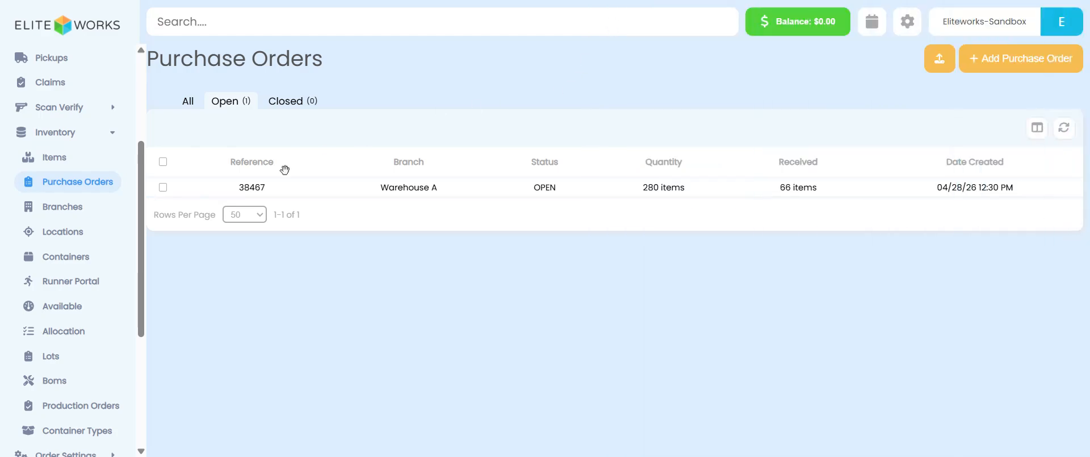
Step: Check the available inventory per item, then go back to the purchase orders list
left_click(63, 311)
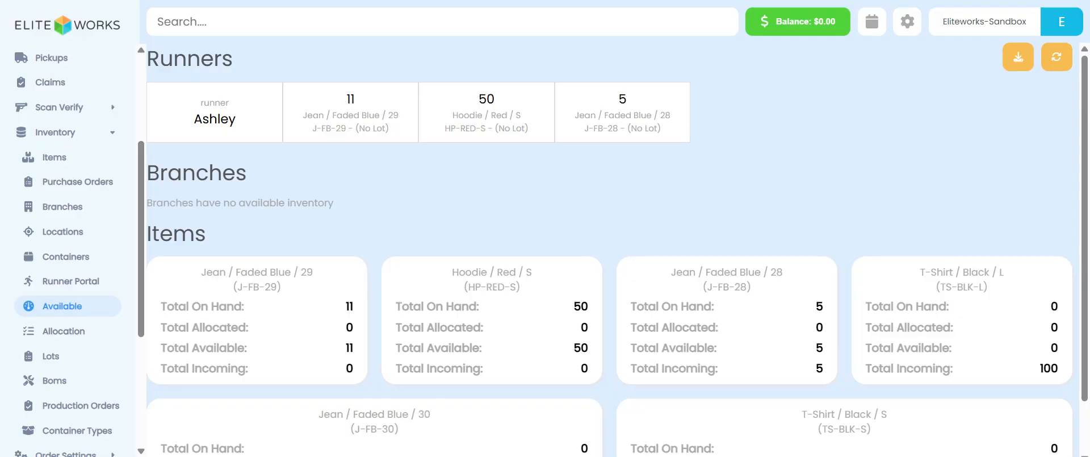
left_click(95, 191)
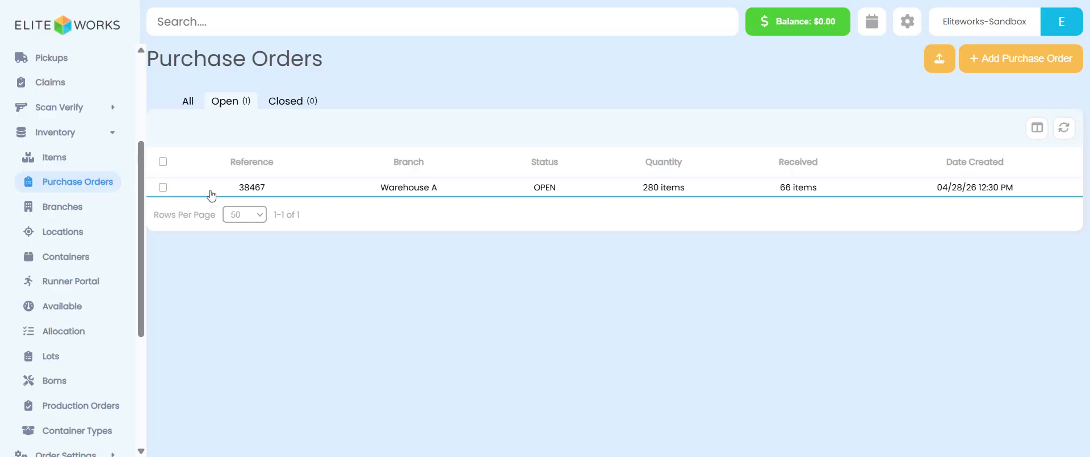
Step: Start another reception of purchase order 38467 and record 5 received units of J-FB-28
left_click(163, 190)
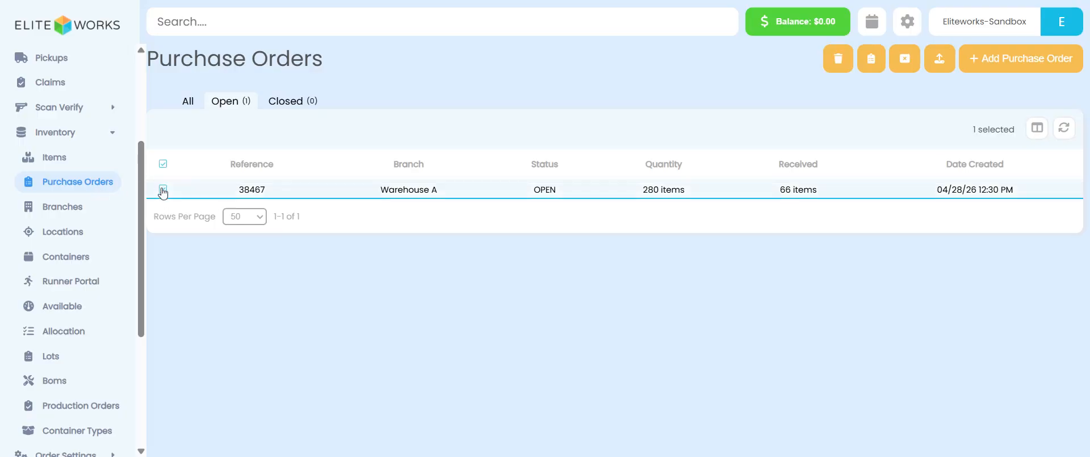
left_click(871, 61)
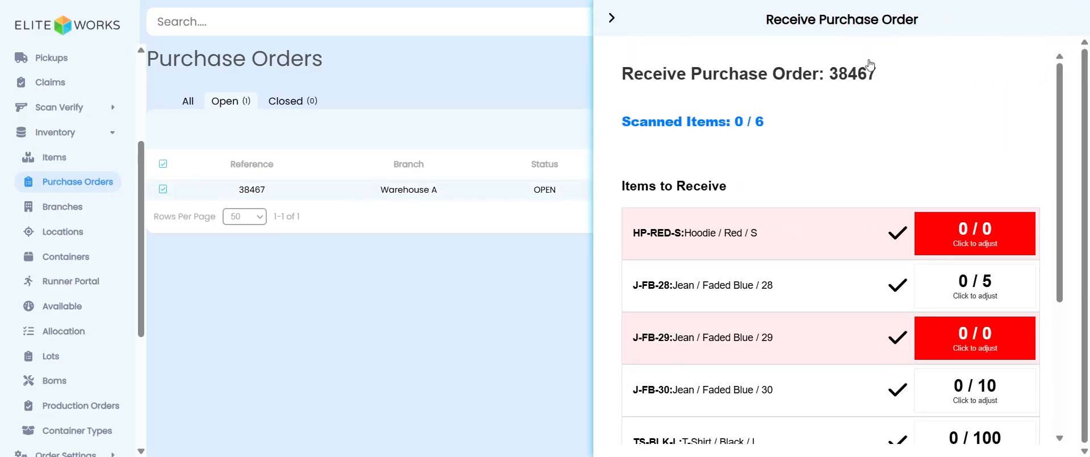
scroll(846, 239, "down", 1)
scroll(847, 239, "down", 3)
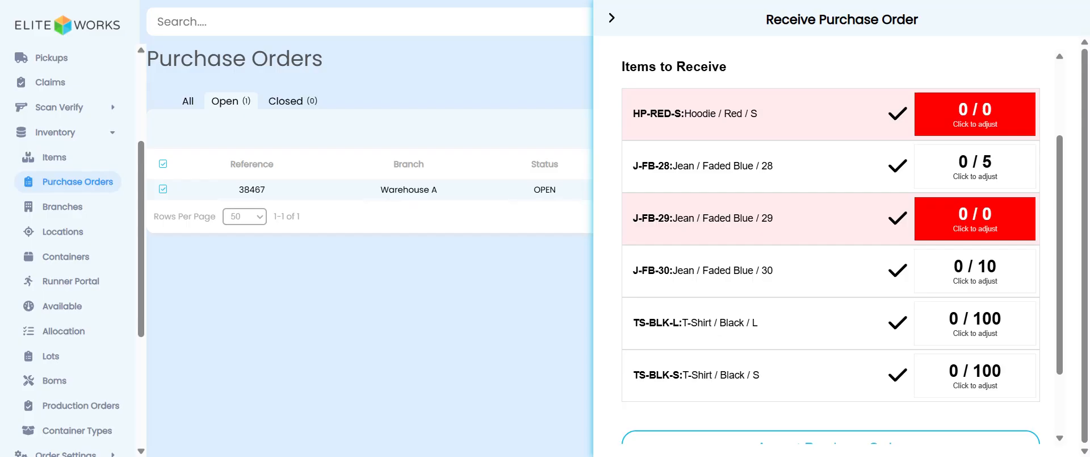
left_click(982, 170)
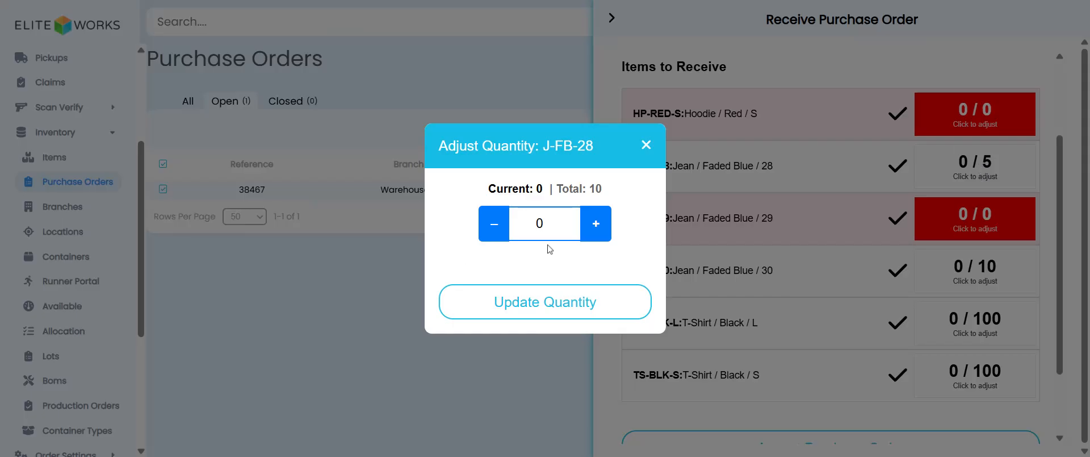
left_click(562, 223)
type("5")
left_click(533, 318)
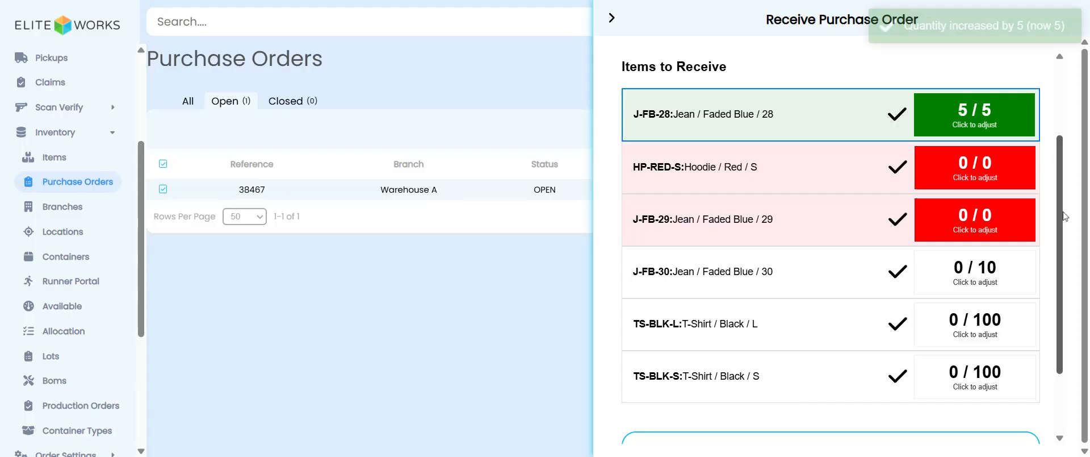
Step: Record 10 received units of J-FB-30
left_click(976, 269)
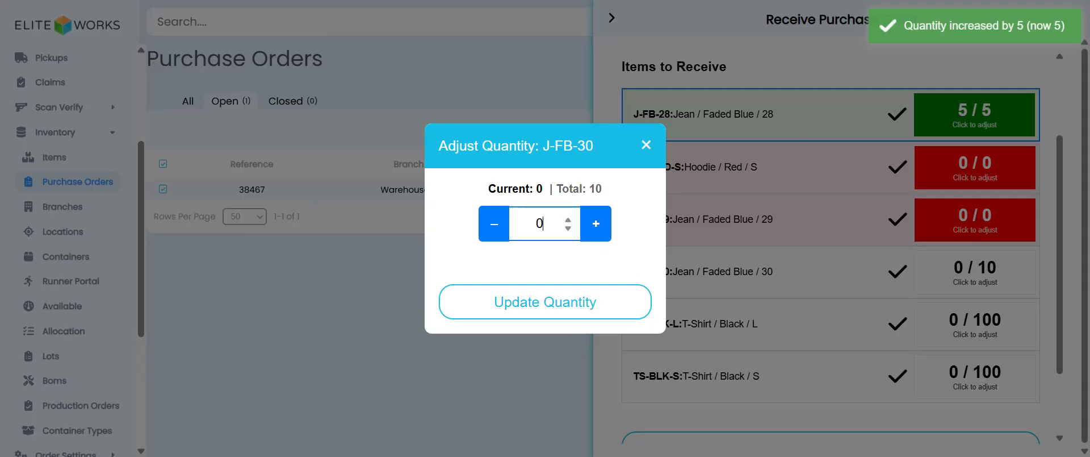
type("10")
left_click(555, 311)
Step: Record 100 received units of TS-BLK-L
left_click(991, 271)
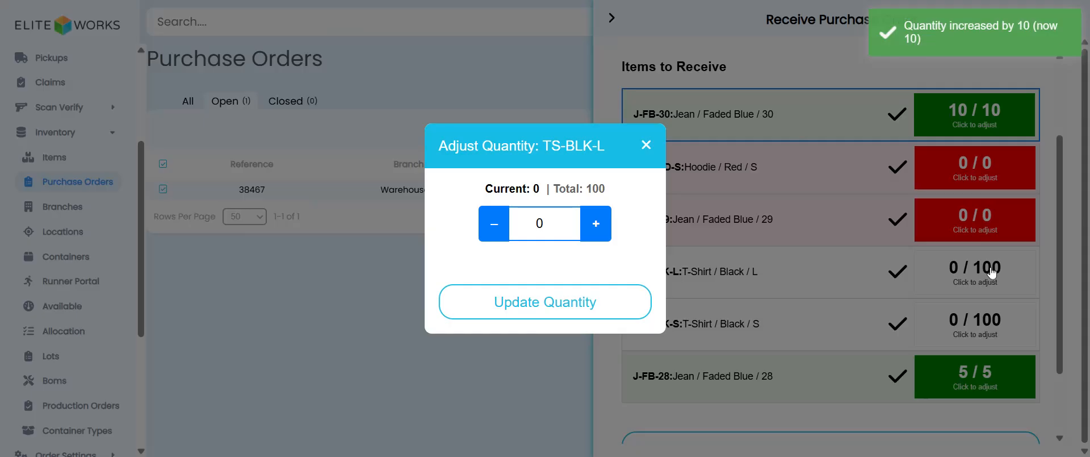
type("100")
left_click(543, 286)
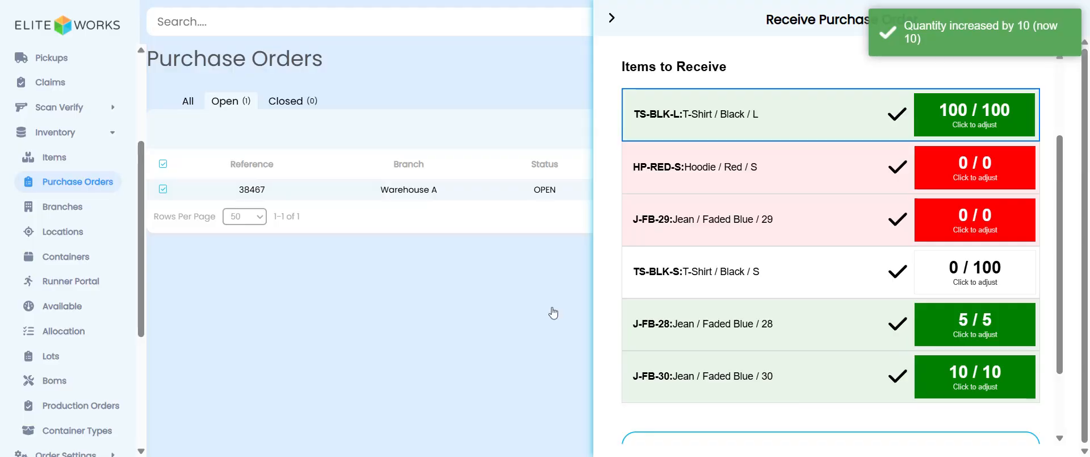
Step: Record 100 received units of TS-BLK-S and accept the purchase order reception
left_click(941, 282)
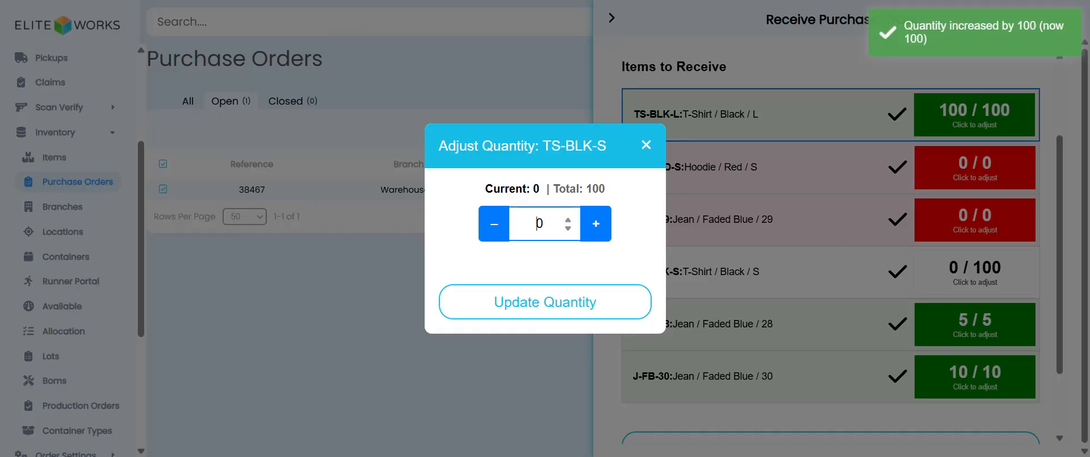
type("100")
left_click(543, 291)
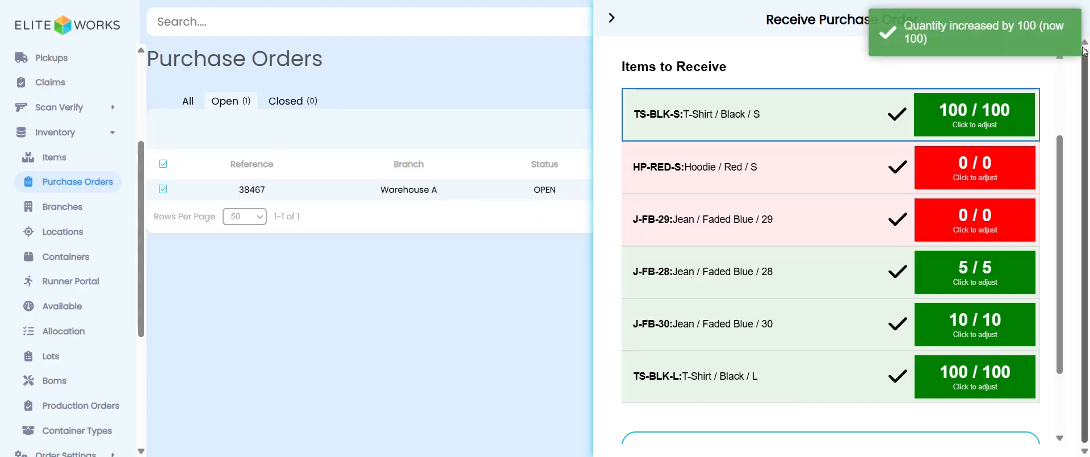
scroll(887, 311, "down", 2)
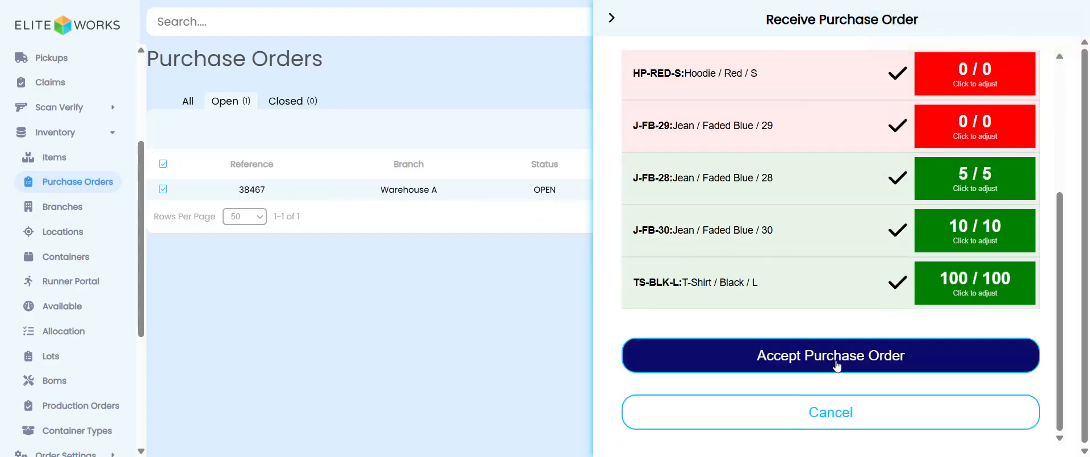
left_click(835, 365)
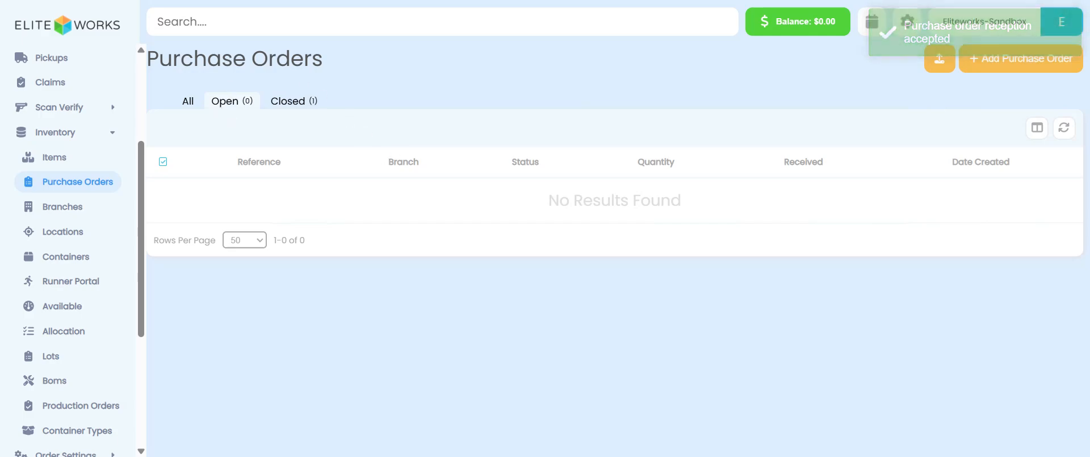
Step: Open closed purchase order 38467 and review its receptions
left_click(288, 105)
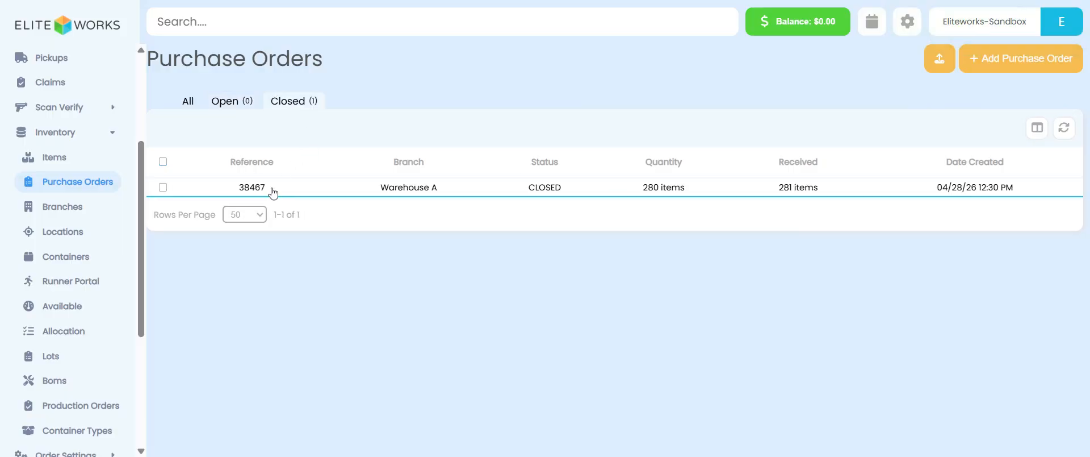
left_click(268, 191)
scroll(804, 297, "down", 10)
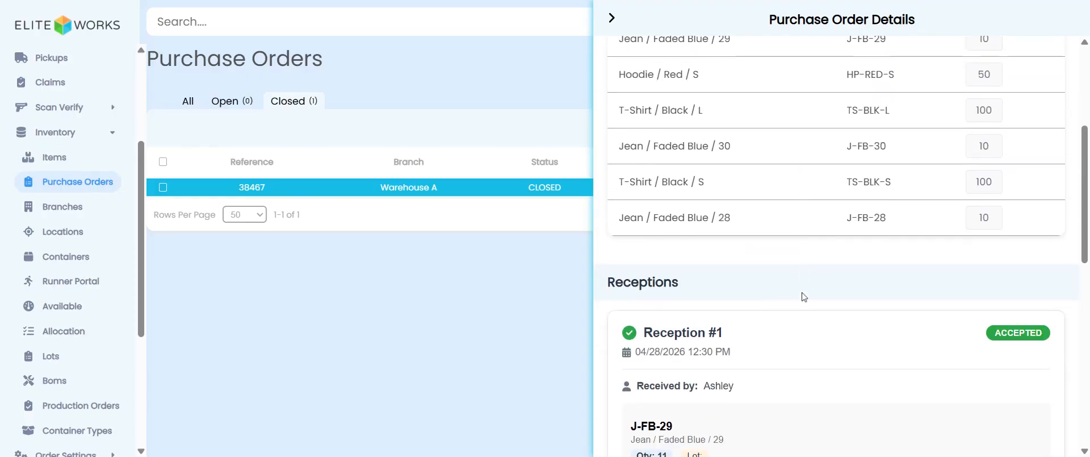
scroll(805, 296, "down", 3)
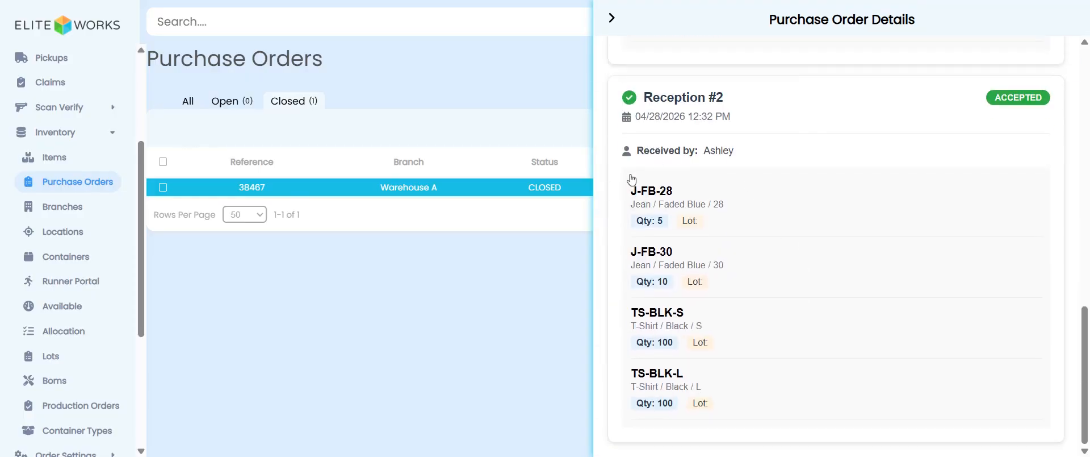
scroll(713, 245, "up", 8)
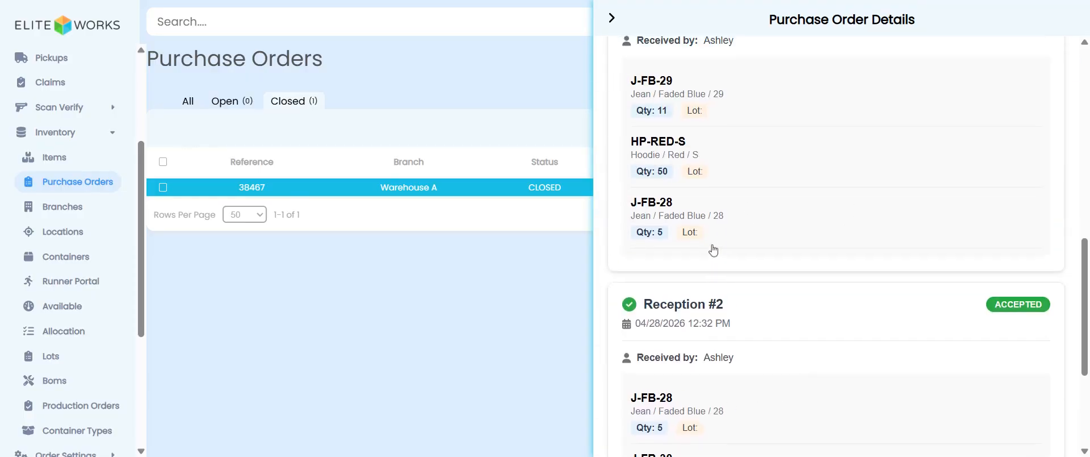
left_click(612, 18)
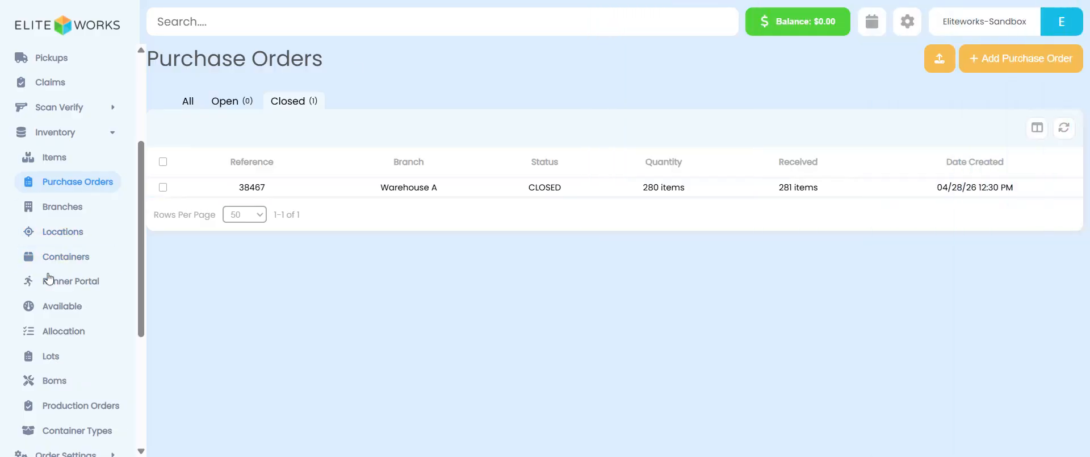
Step: Check the available inventory per runner and item, then return to the purchase orders list
left_click(67, 306)
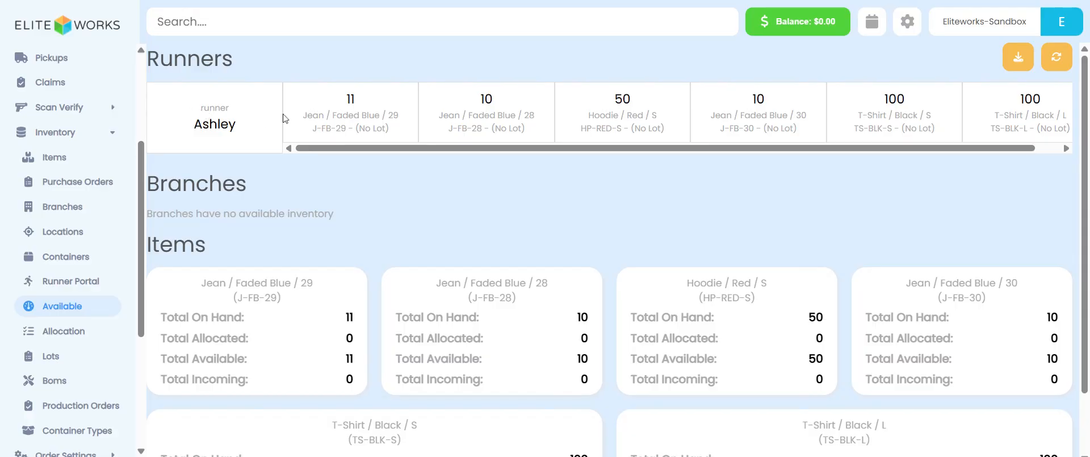
left_click_drag(353, 152, 498, 155)
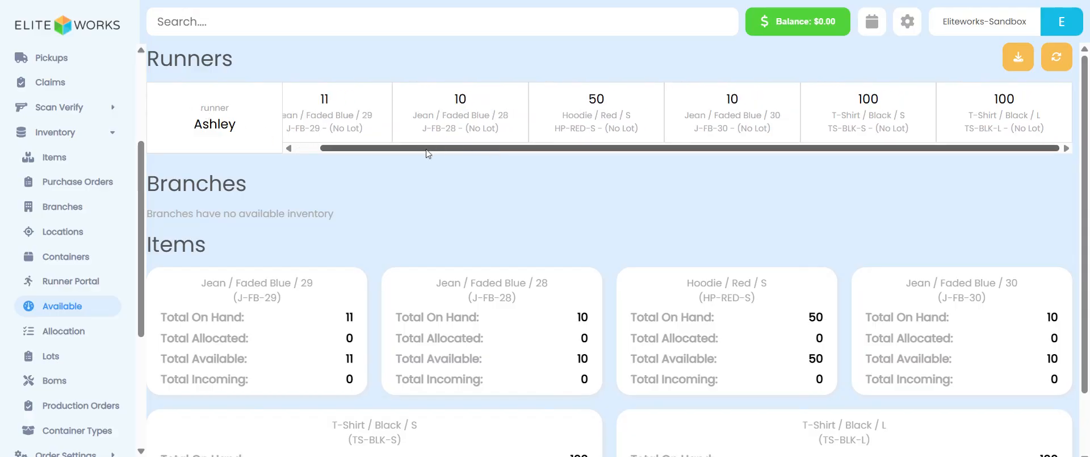
left_click_drag(428, 153, 351, 154)
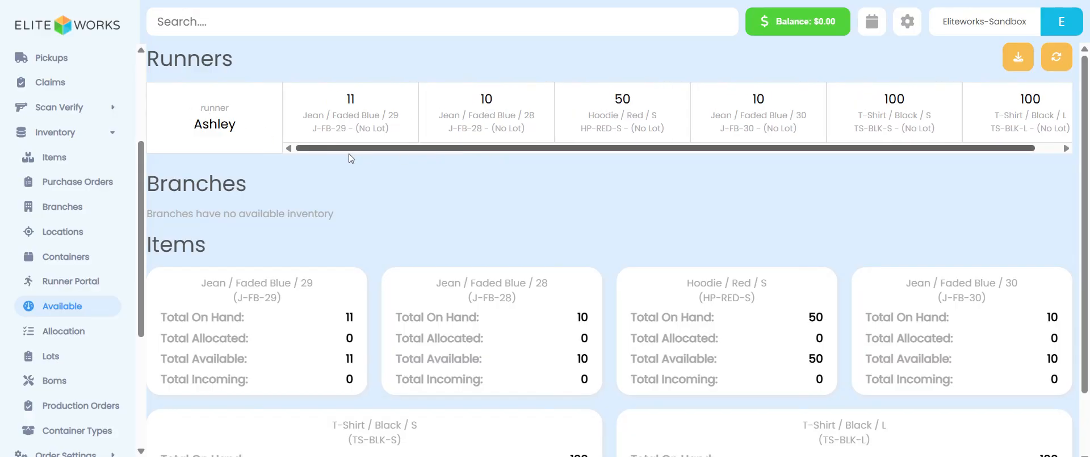
left_click(94, 188)
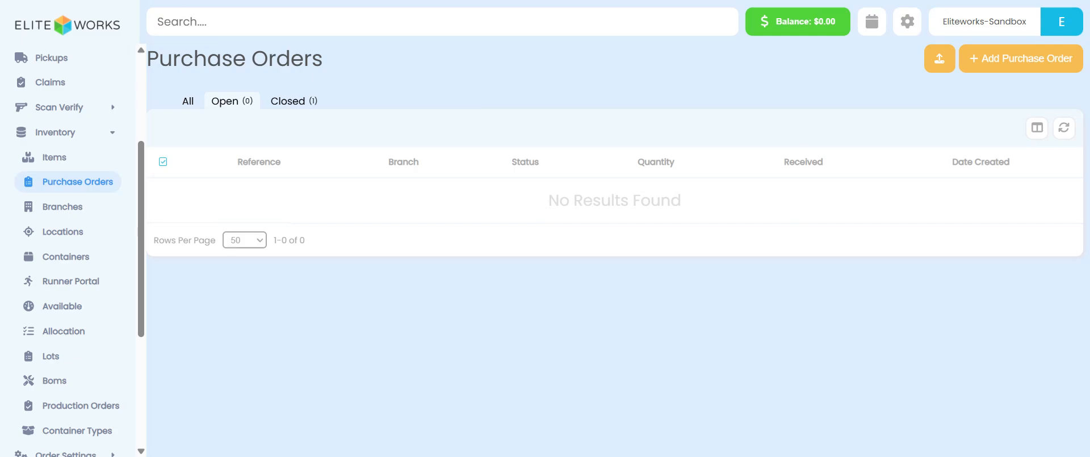
Step: Start a new purchase order with reference 12345 for branch Warehouse A
left_click(1006, 68)
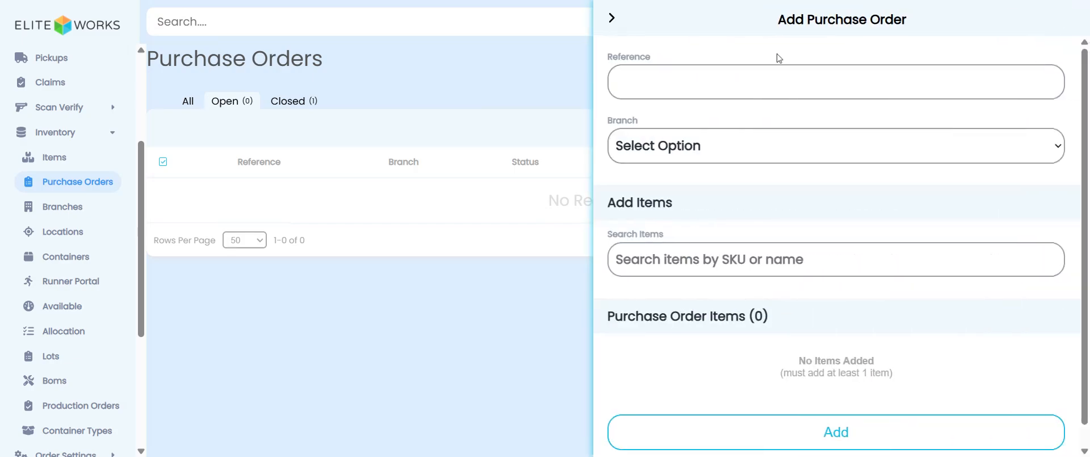
type("12345")
left_click(665, 171)
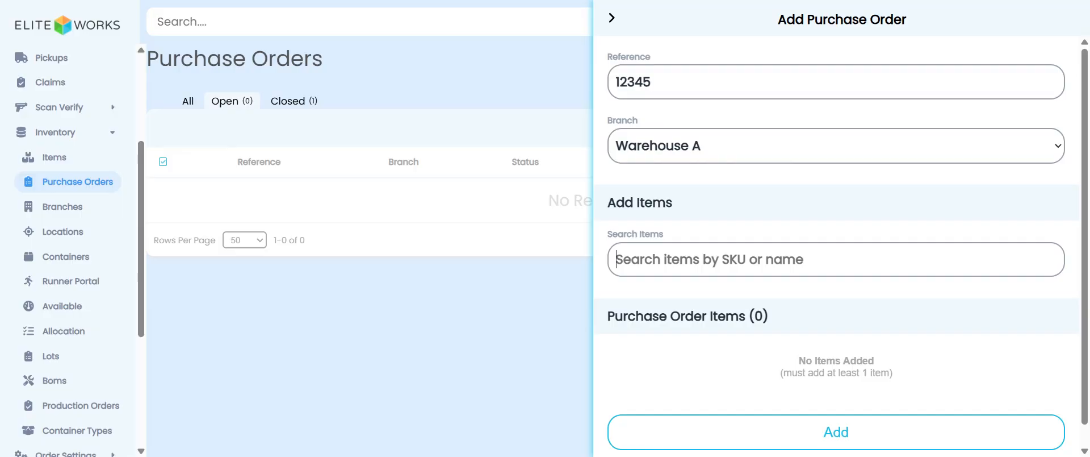
Step: Add T-Shirt / Black / S to the order with quantity 20
type("black")
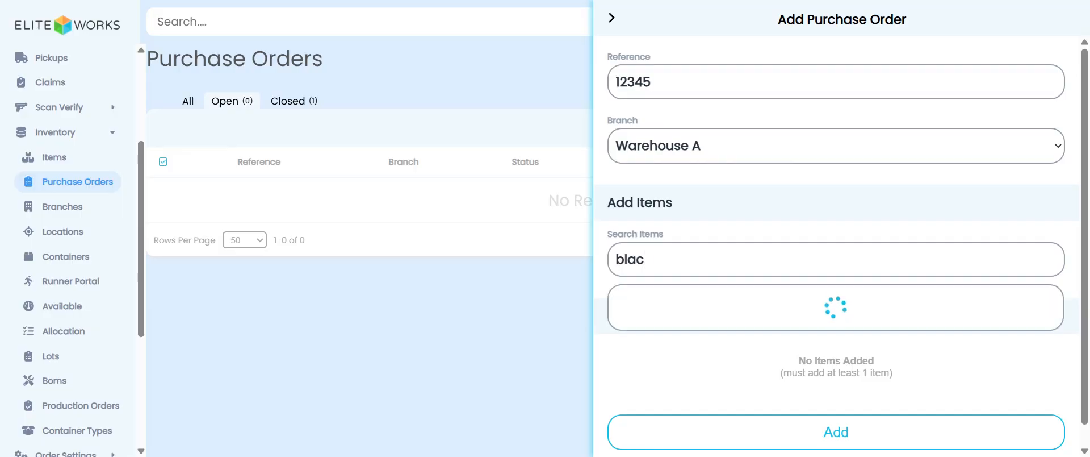
left_click(653, 305)
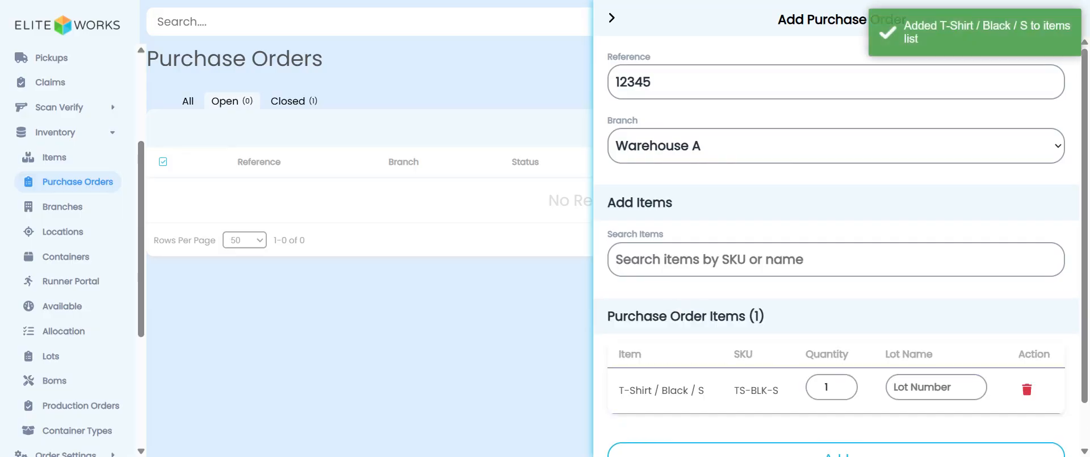
type("20")
Step: Add Jean / Faded Blue / 30 with quantity 10 and create the purchase order
left_click(817, 259)
type("jean")
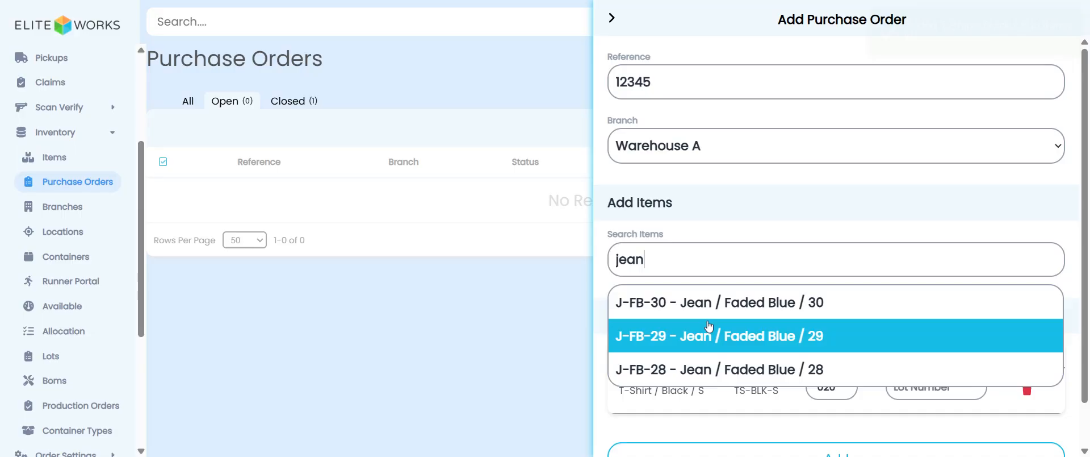
left_click(711, 309)
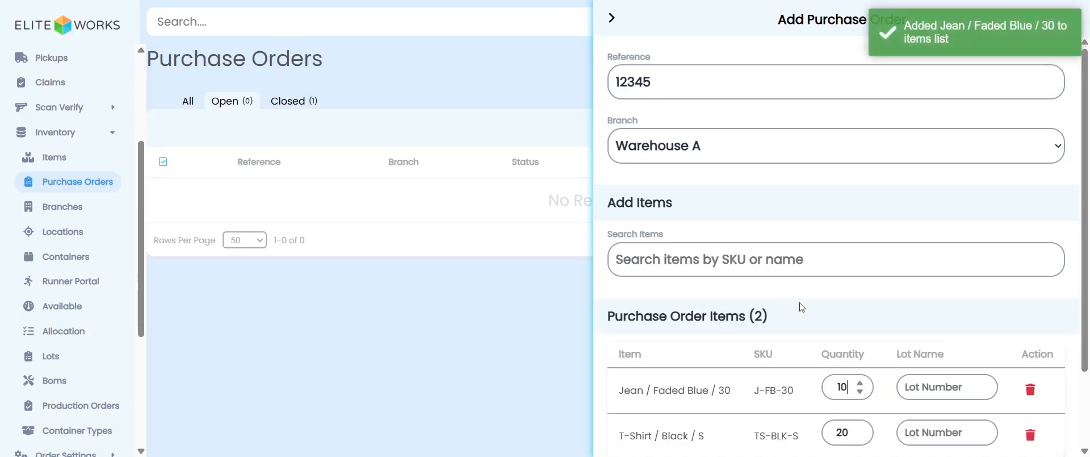
scroll(805, 310, "down", 2)
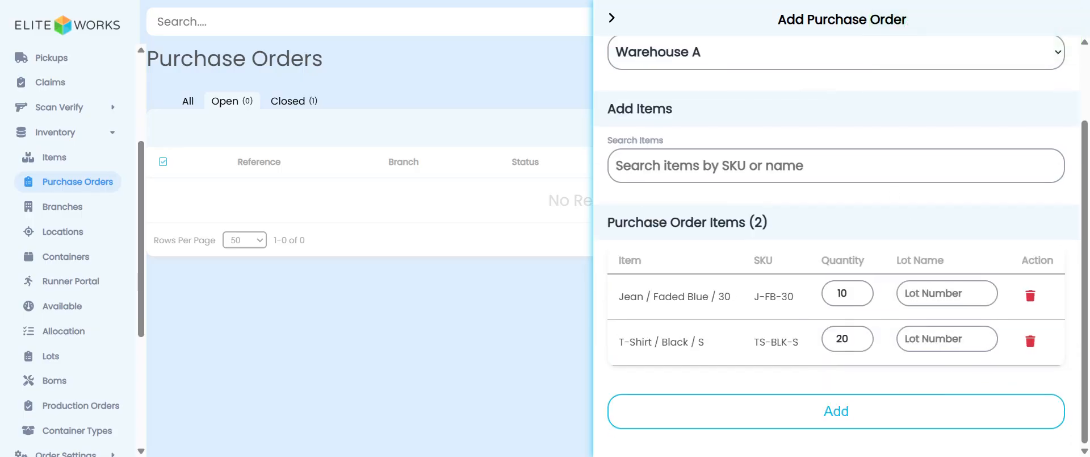
left_click(836, 420)
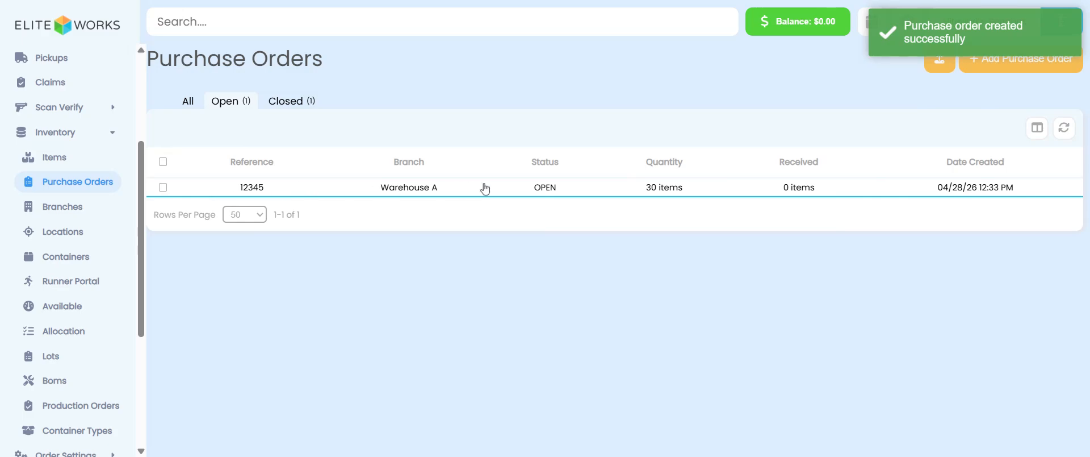
Step: Open purchase order 12345 to review its items
left_click(549, 190)
scroll(699, 305, "down", 1)
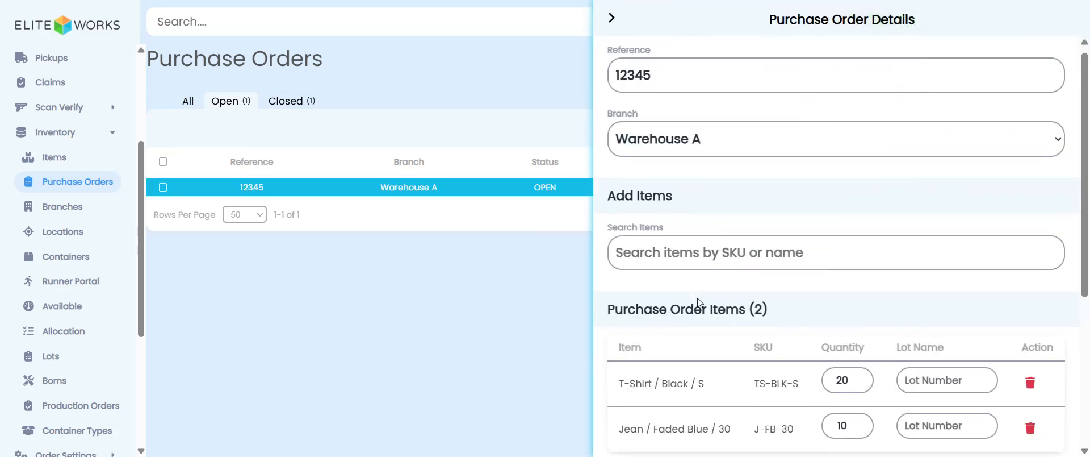
left_click(612, 21)
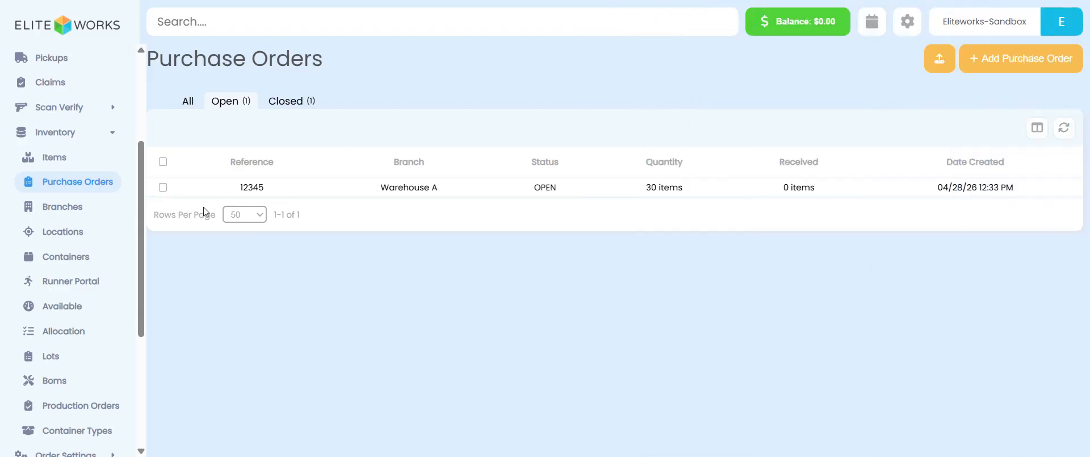
Step: Start receiving purchase order 12345 and record 10 received units of J-FB-30
left_click(163, 190)
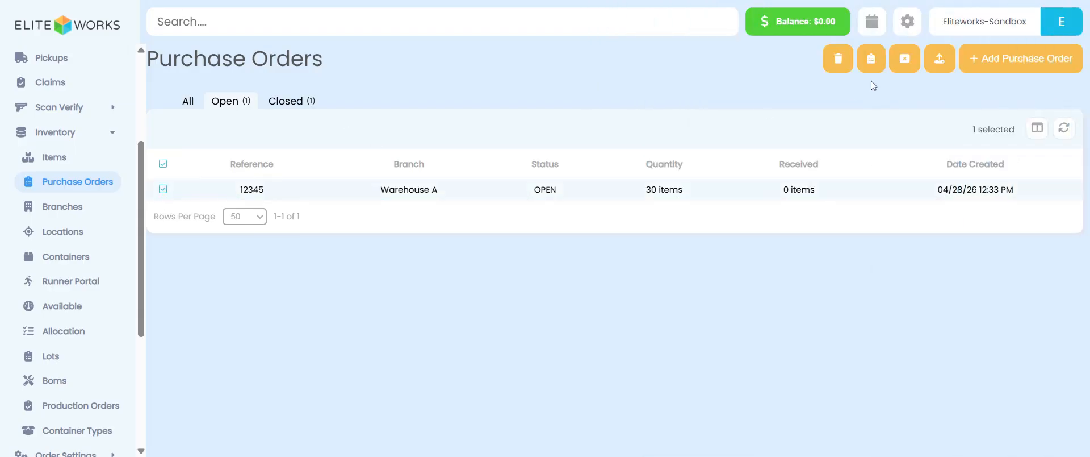
left_click(872, 59)
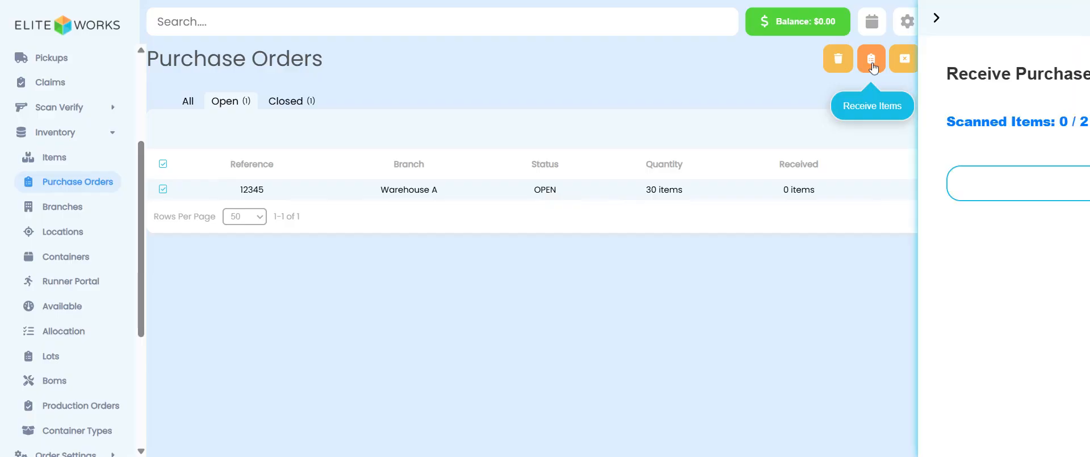
left_click(983, 244)
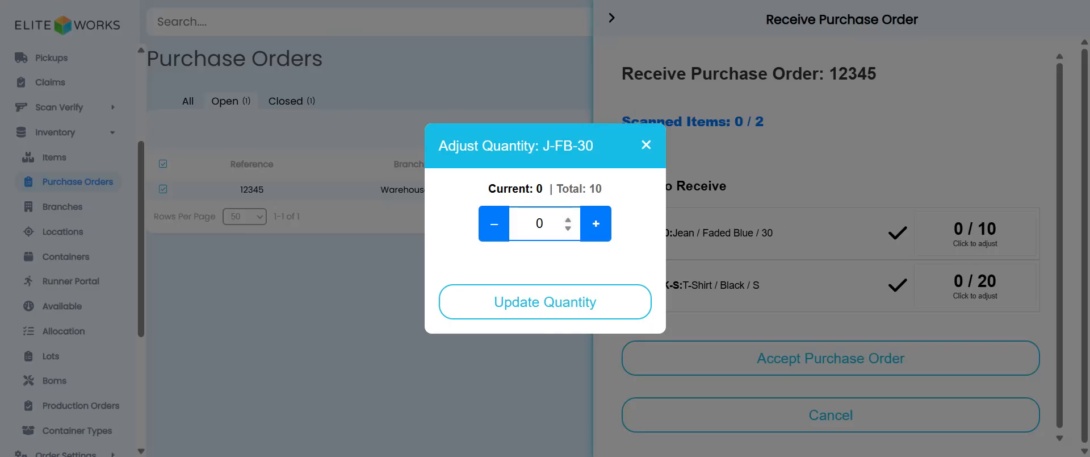
type("10")
left_click(545, 311)
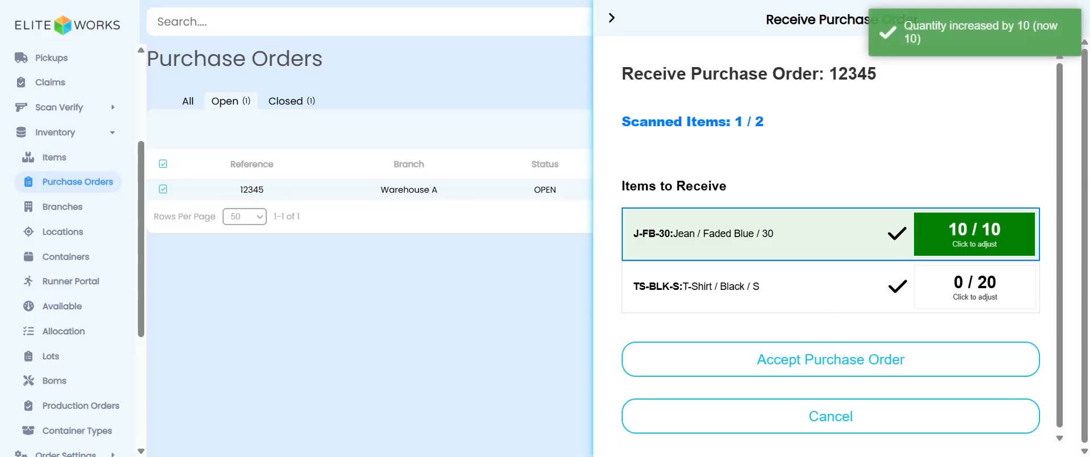
Step: Accept the reception of purchase order 12345 without receiving any TS-BLK-S units
left_click_drag(634, 286, 963, 285)
left_click(928, 284)
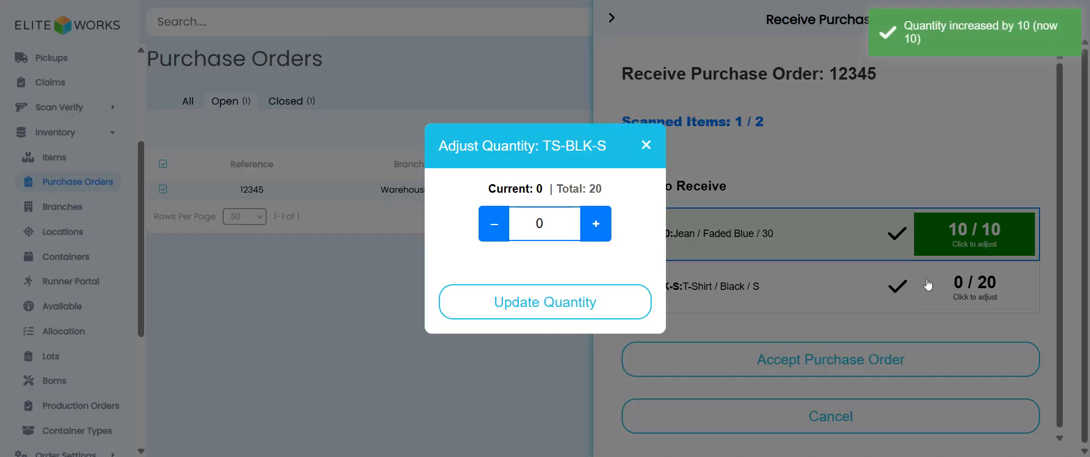
left_click(647, 146)
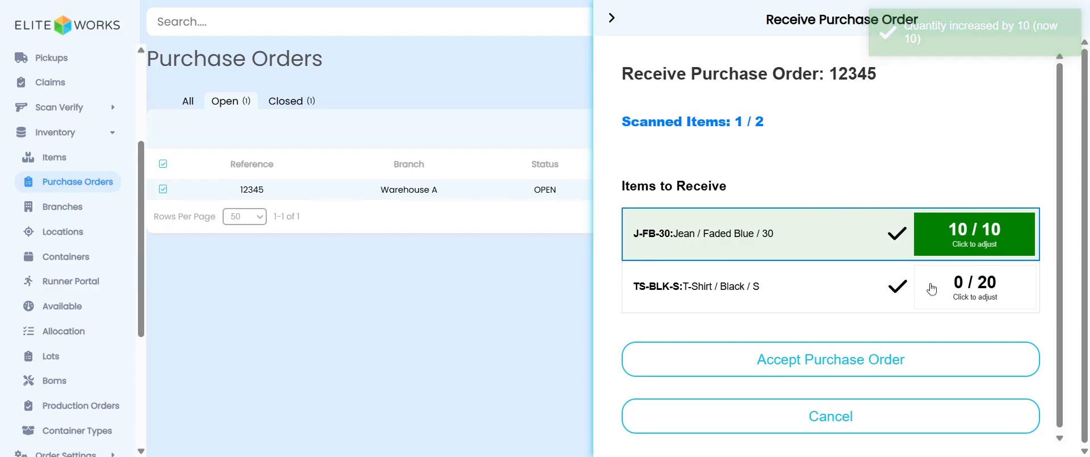
left_click(829, 366)
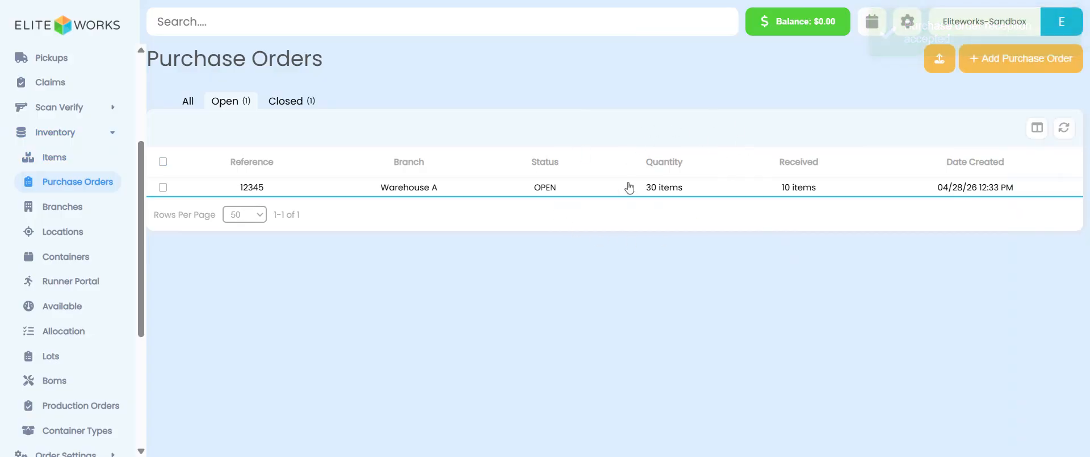
Step: Close purchase order 12345 and view the closed purchase orders
left_click(163, 188)
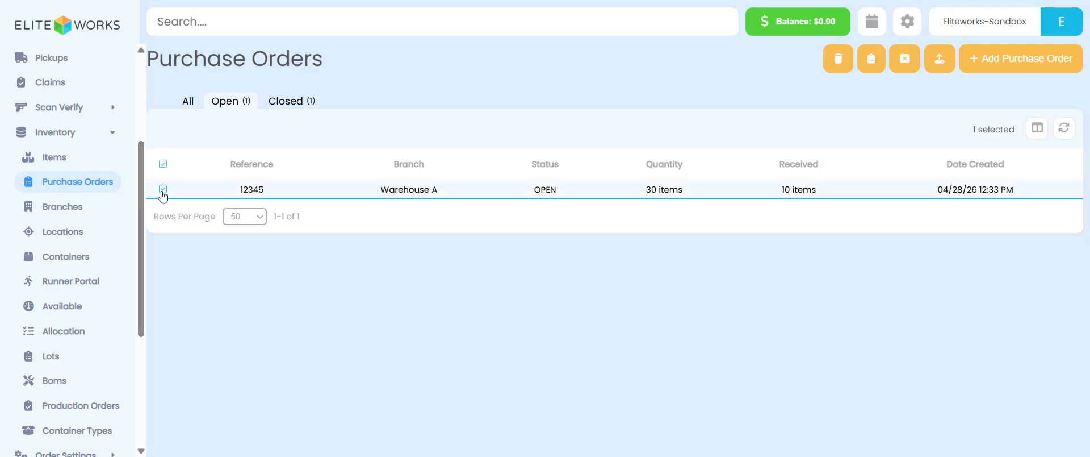
left_click(907, 62)
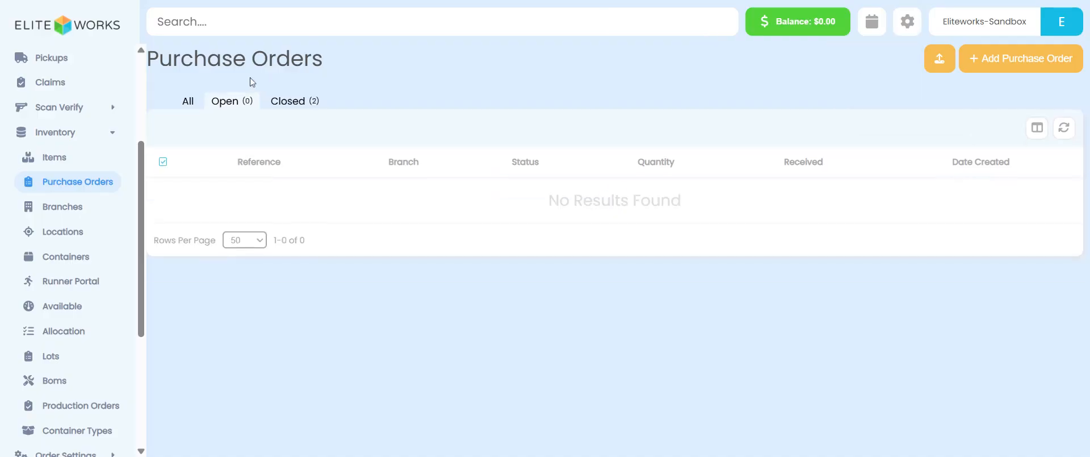
left_click(300, 105)
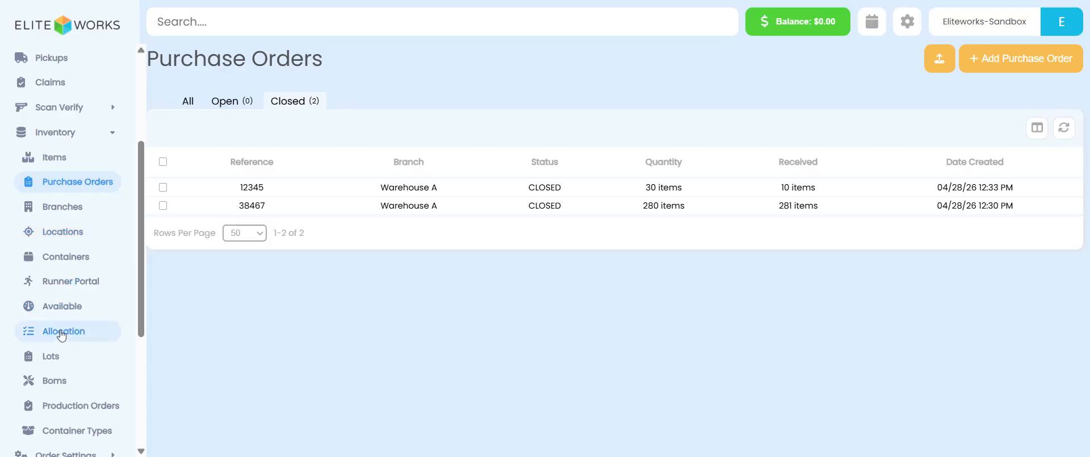
Step: Review the runner's available inventory on the Available page, then open the Runner Portal
left_click(67, 309)
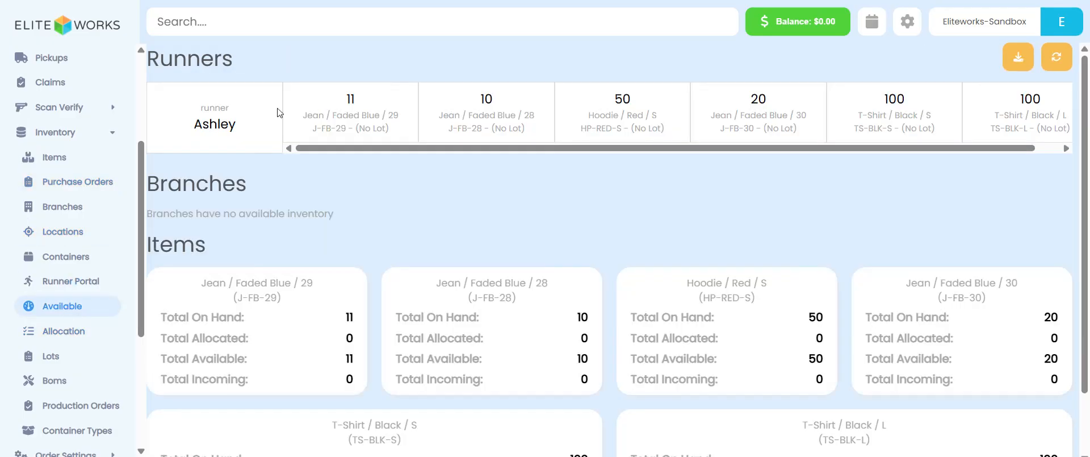
left_click_drag(373, 150, 504, 161)
left_click(71, 280)
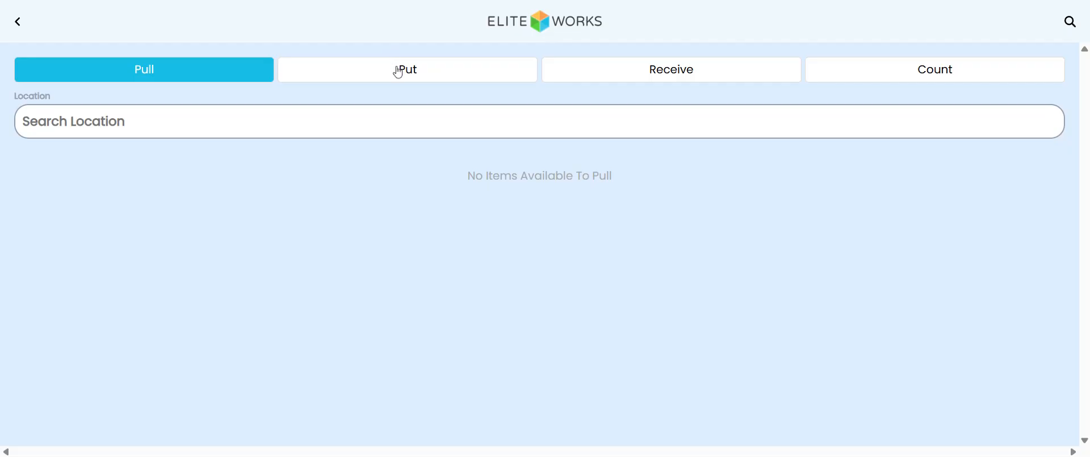
Step: Put away 11 J-FB-29, 10 J-FB-28 and 50 HP-RED-S units into location Bay 1
left_click(399, 71)
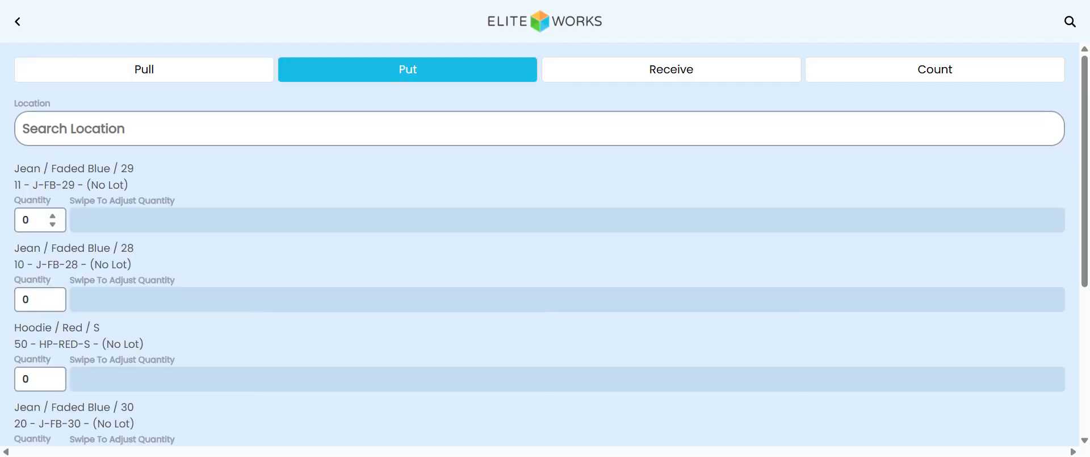
scroll(84, 322, "down", 5)
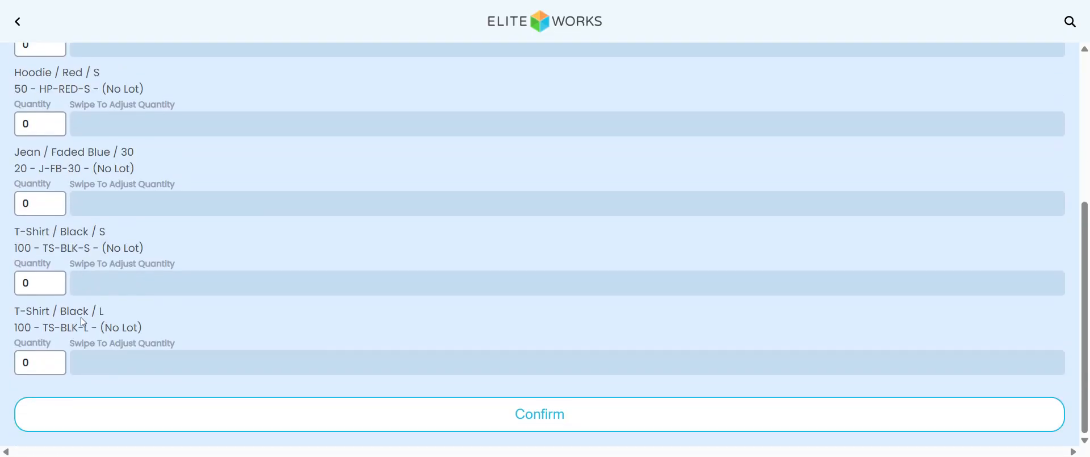
scroll(120, 193, "up", 5)
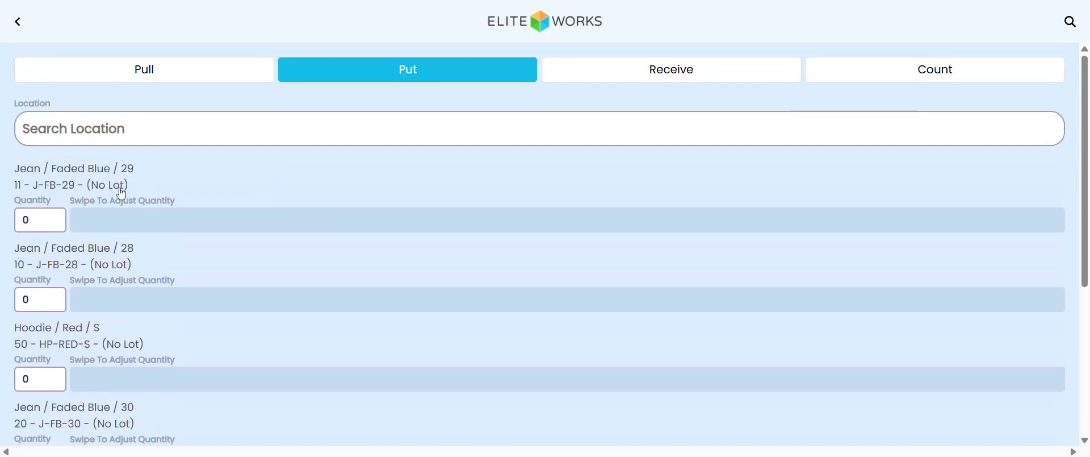
left_click(119, 129)
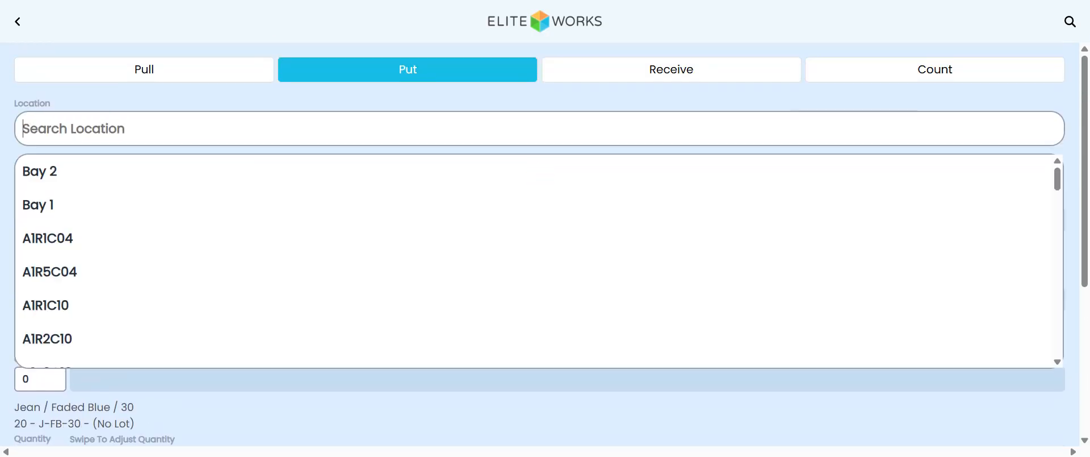
left_click(37, 206)
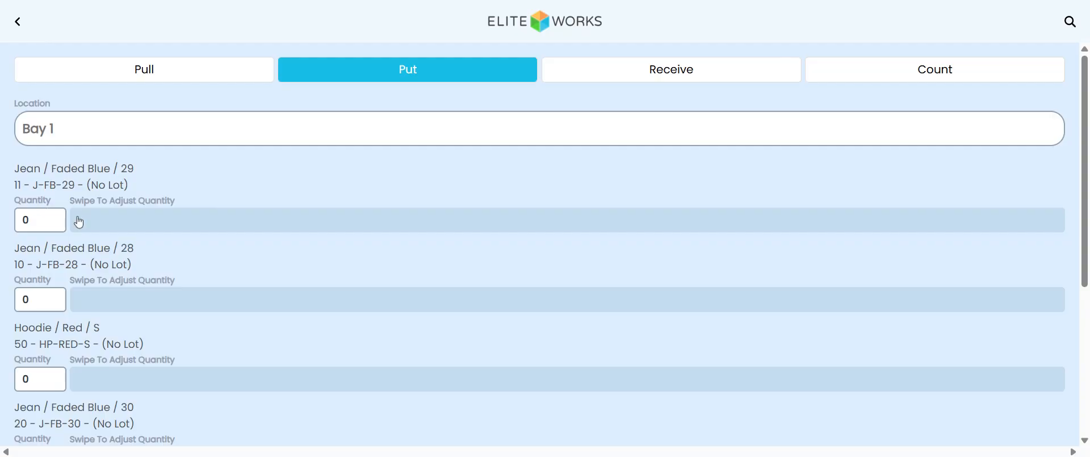
left_click_drag(79, 222, 281, 222)
left_click_drag(92, 307, 328, 299)
type("50")
scroll(250, 296, "down", 4)
scroll(250, 296, "down", 1)
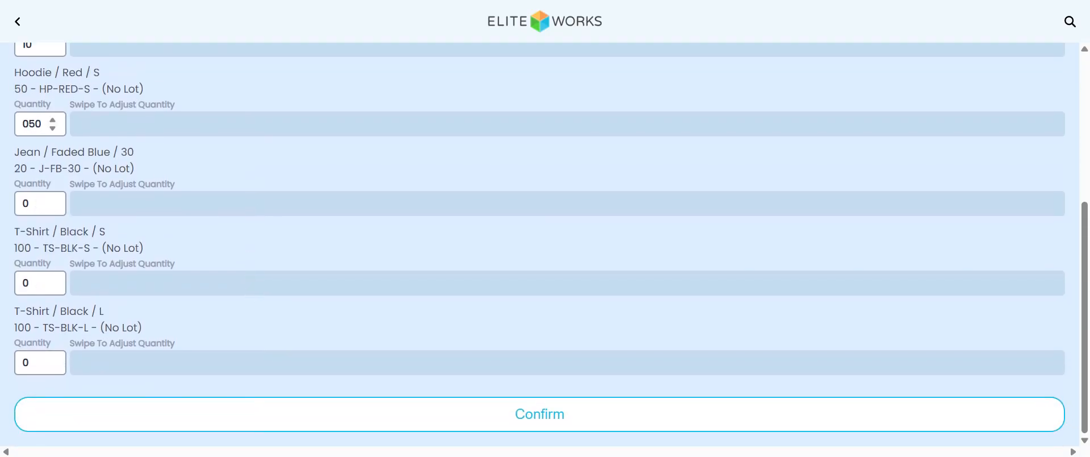
scroll(428, 205, "up", 5)
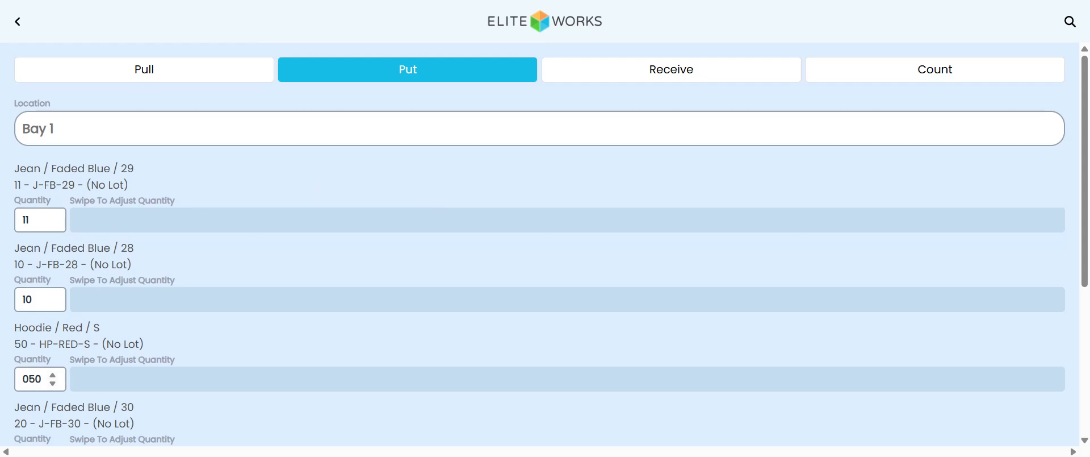
scroll(303, 361, "down", 5)
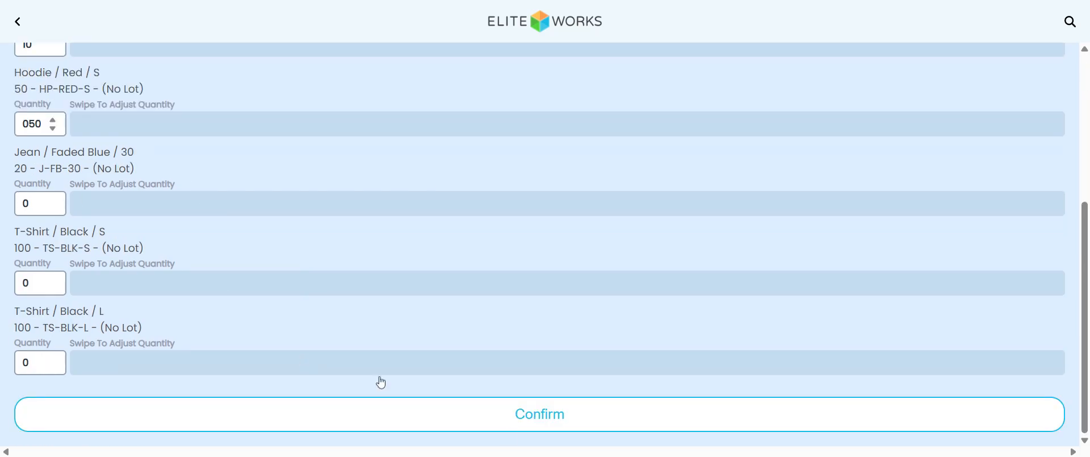
left_click(539, 418)
Step: Put away 20 J-FB-30, 100 TS-BLK-S and 100 TS-BLK-L units into location Bay 2
left_click(460, 259)
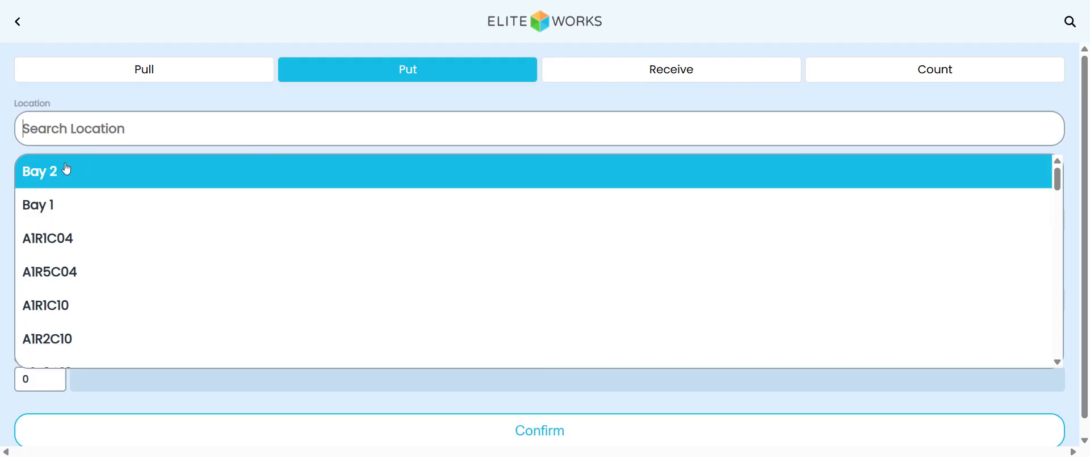
left_click(65, 170)
left_click_drag(104, 224, 296, 245)
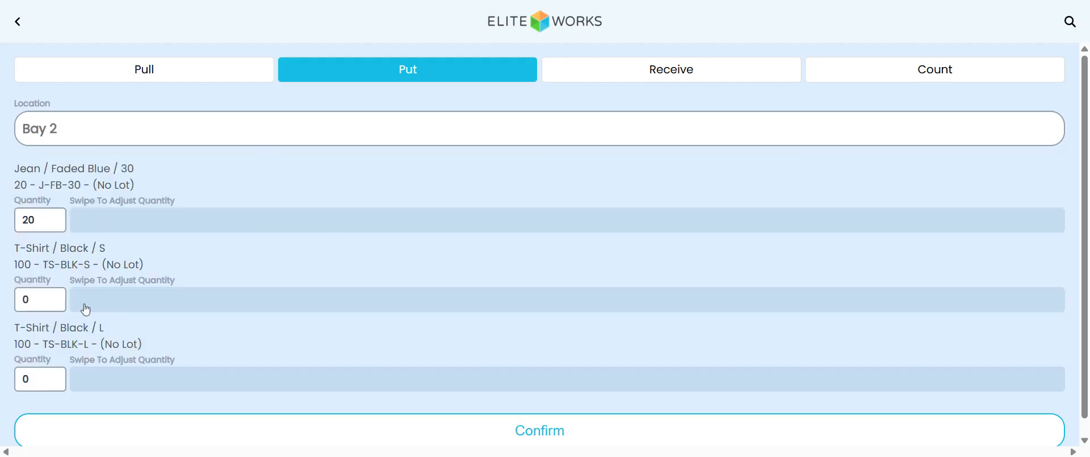
left_click_drag(85, 309, 310, 318)
left_click_drag(128, 389, 421, 394)
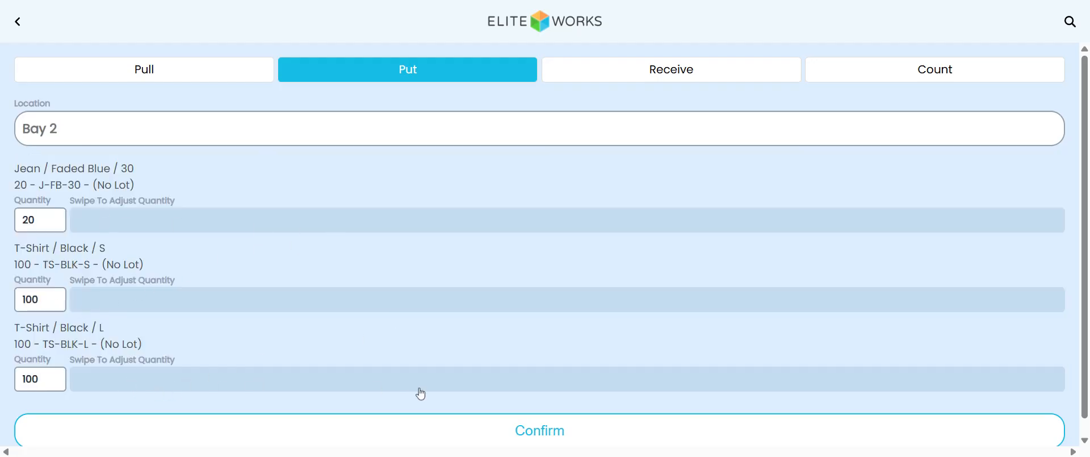
left_click(487, 427)
left_click(421, 254)
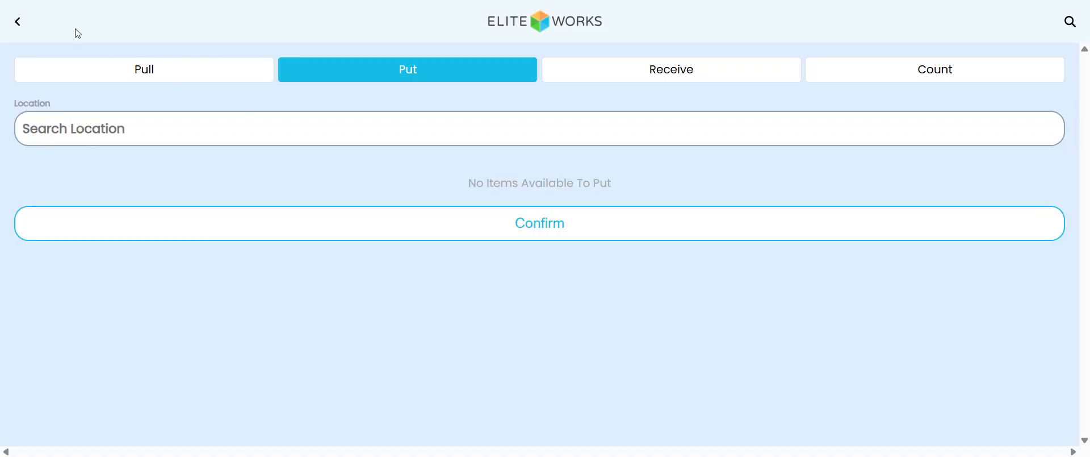
Step: Leave the Runner Portal and open the Available inventory page
left_click(18, 22)
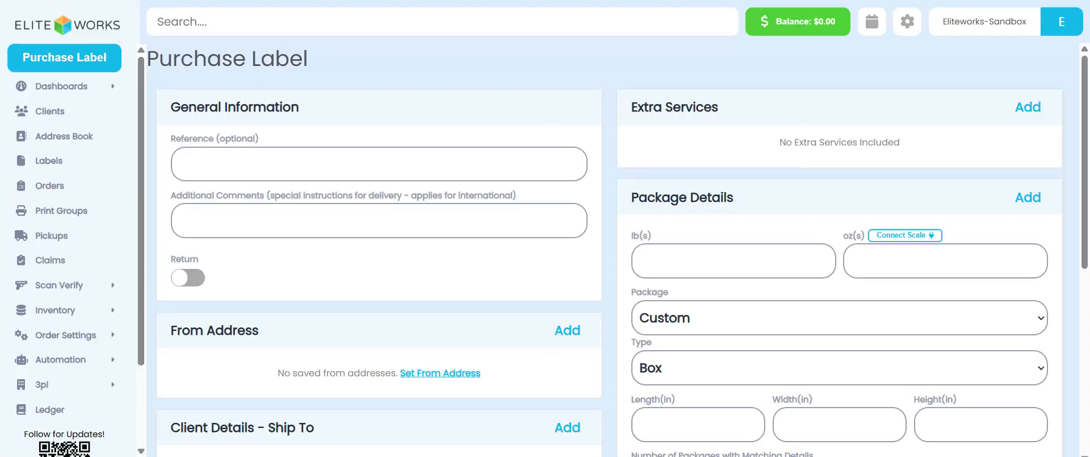
left_click(60, 313)
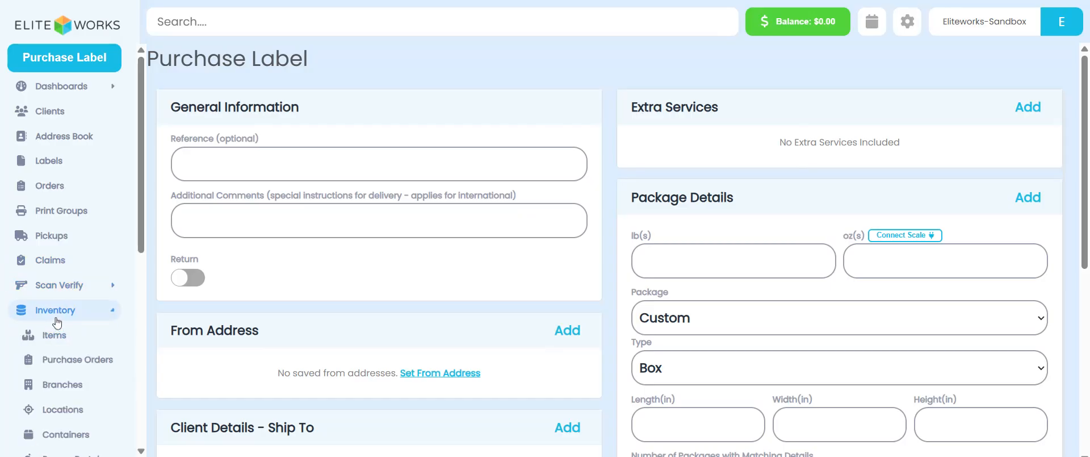
scroll(57, 322, "down", 3)
scroll(57, 322, "down", 3)
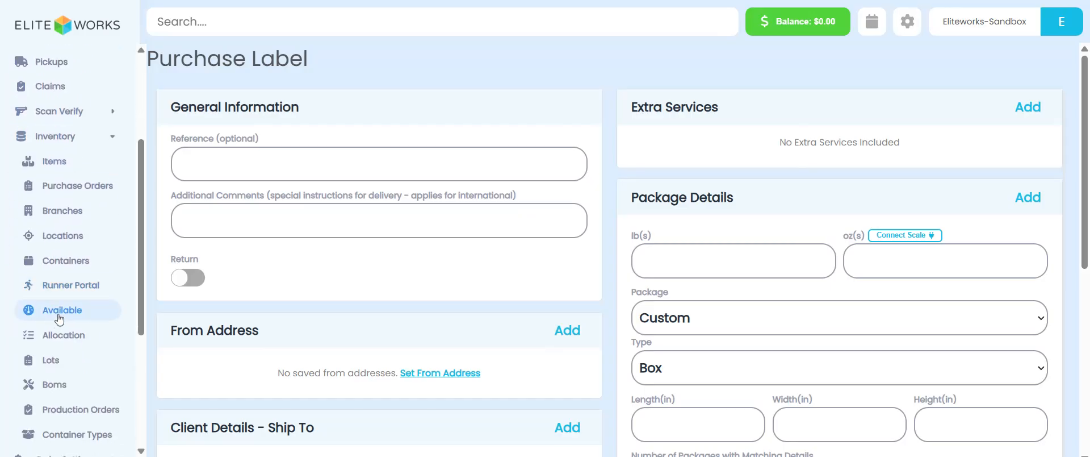
left_click(63, 316)
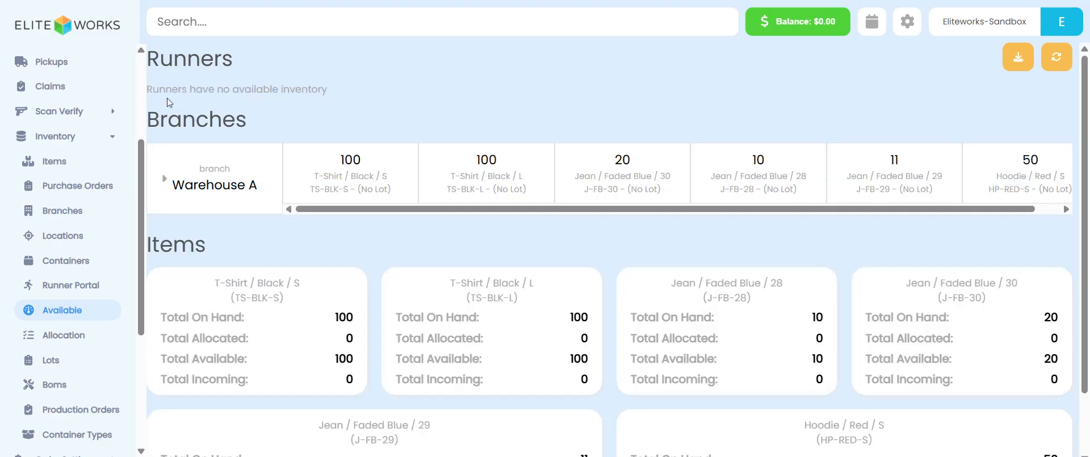
Step: Expand Warehouse A to review available inventory by location
left_click_drag(173, 58, 343, 88)
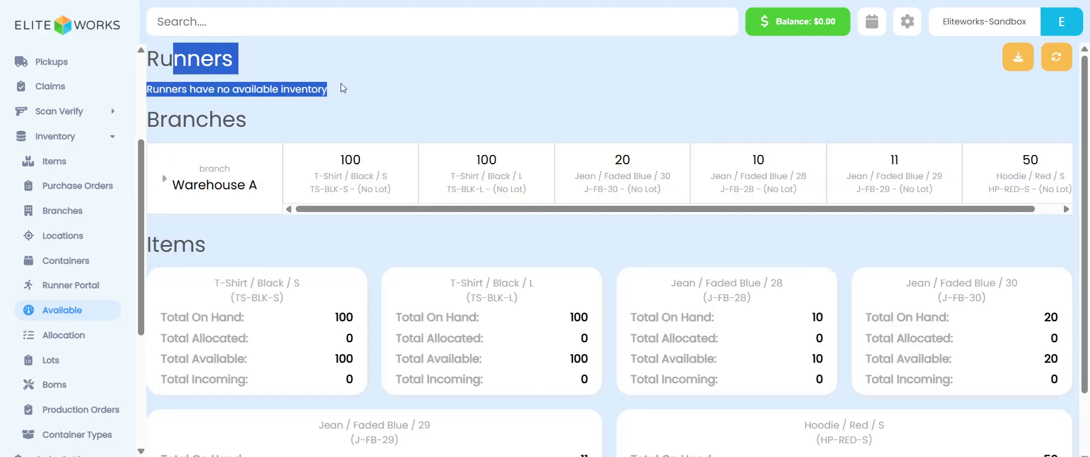
left_click(431, 87)
left_click(207, 185)
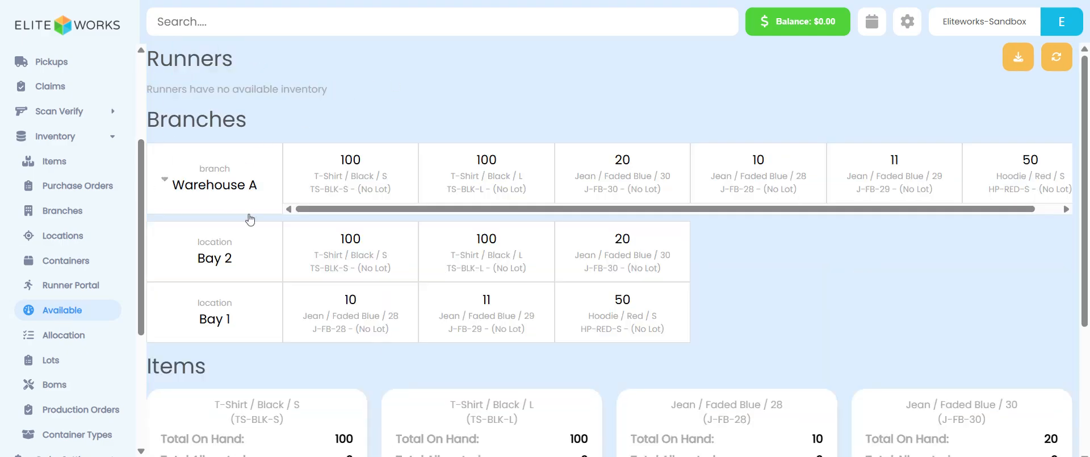